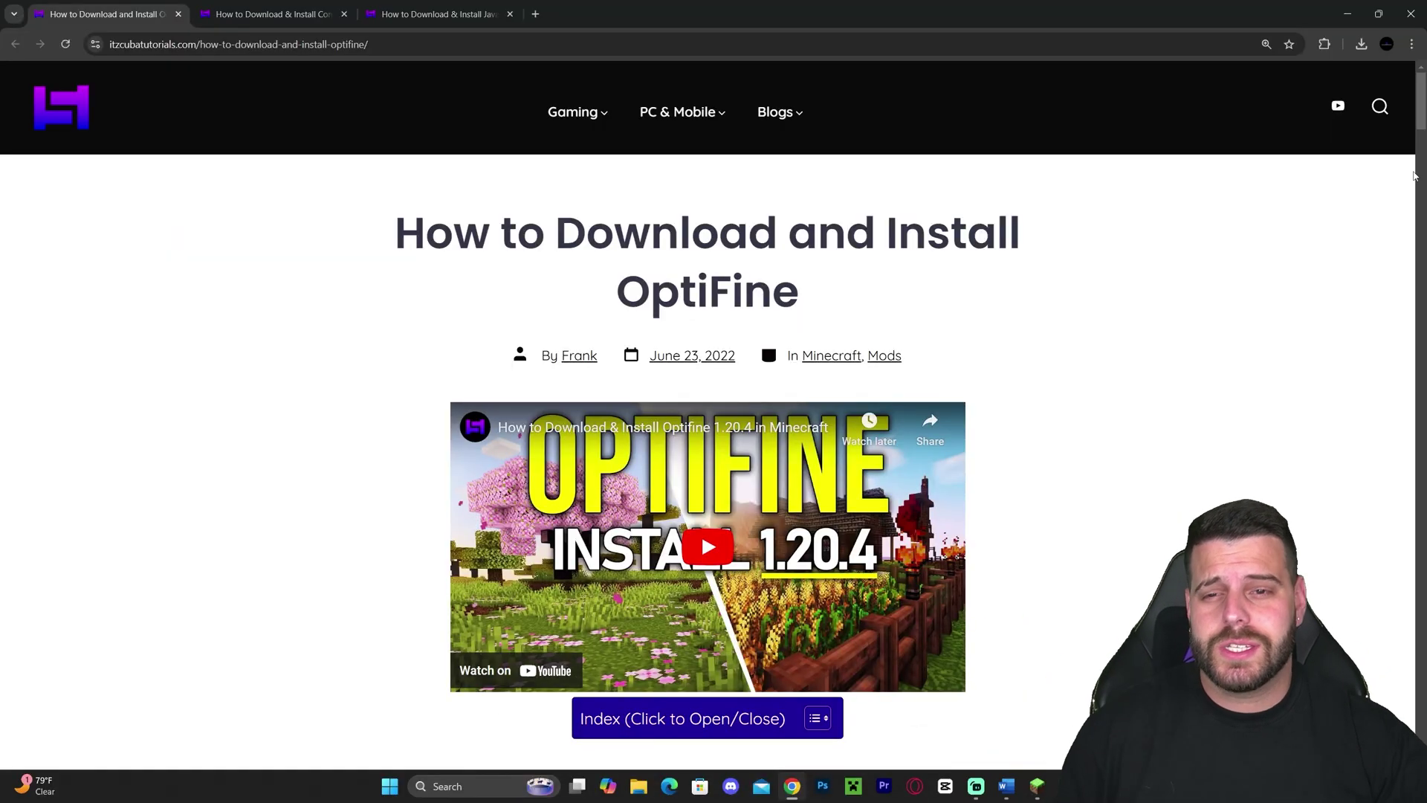
Step: Scroll the OptiFine guide to Step 1 and its 'Download OptiFine Here' link
scroll(1283, 275, down, 10)
scroll(1256, 308, down, 13)
scroll(1246, 297, up, 14)
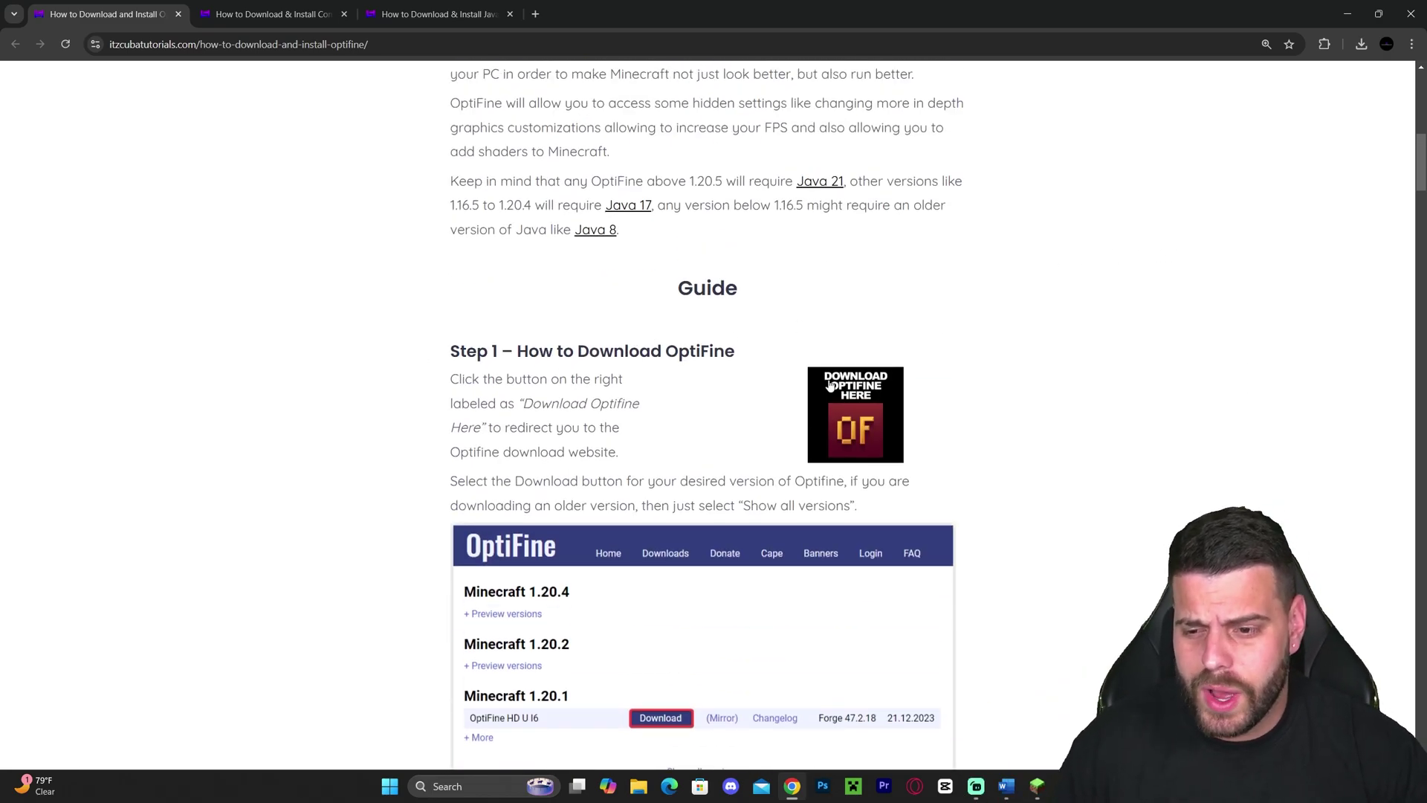
Step: Open OptiFine downloads, expand the 1.21.3 preview versions, and open the J2 pre2 mirror page
scroll(824, 382, up, 2)
click(855, 383)
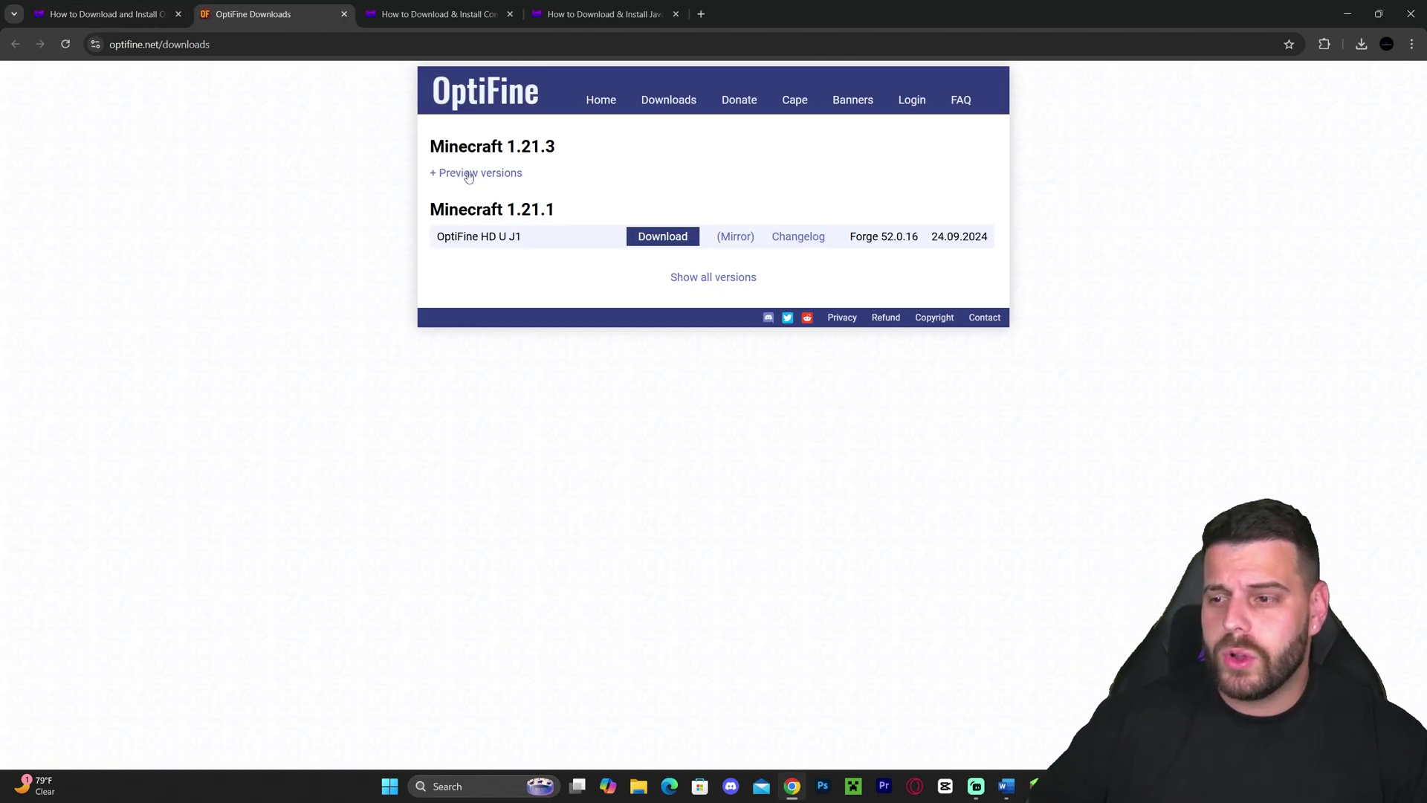
drag(580, 145, 511, 146)
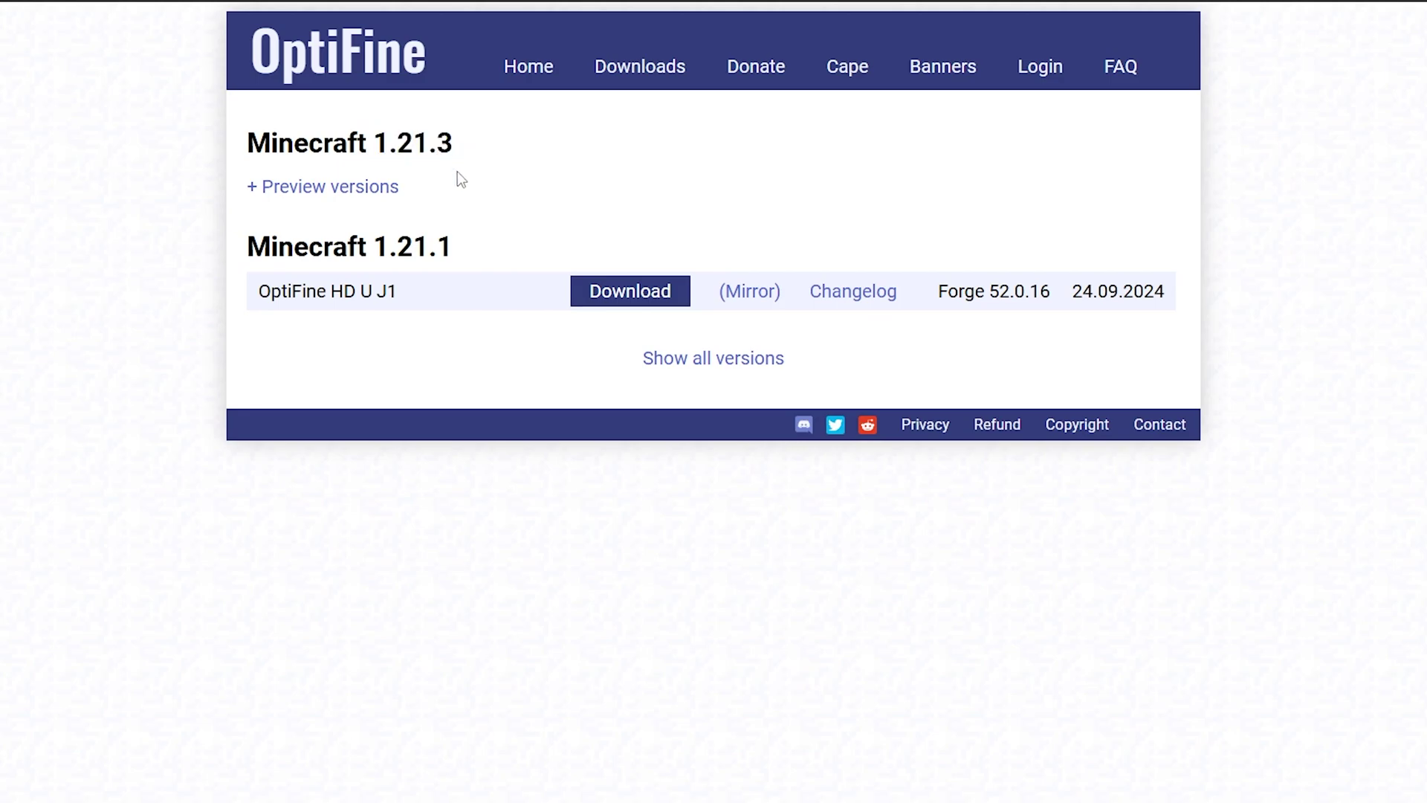
click(336, 187)
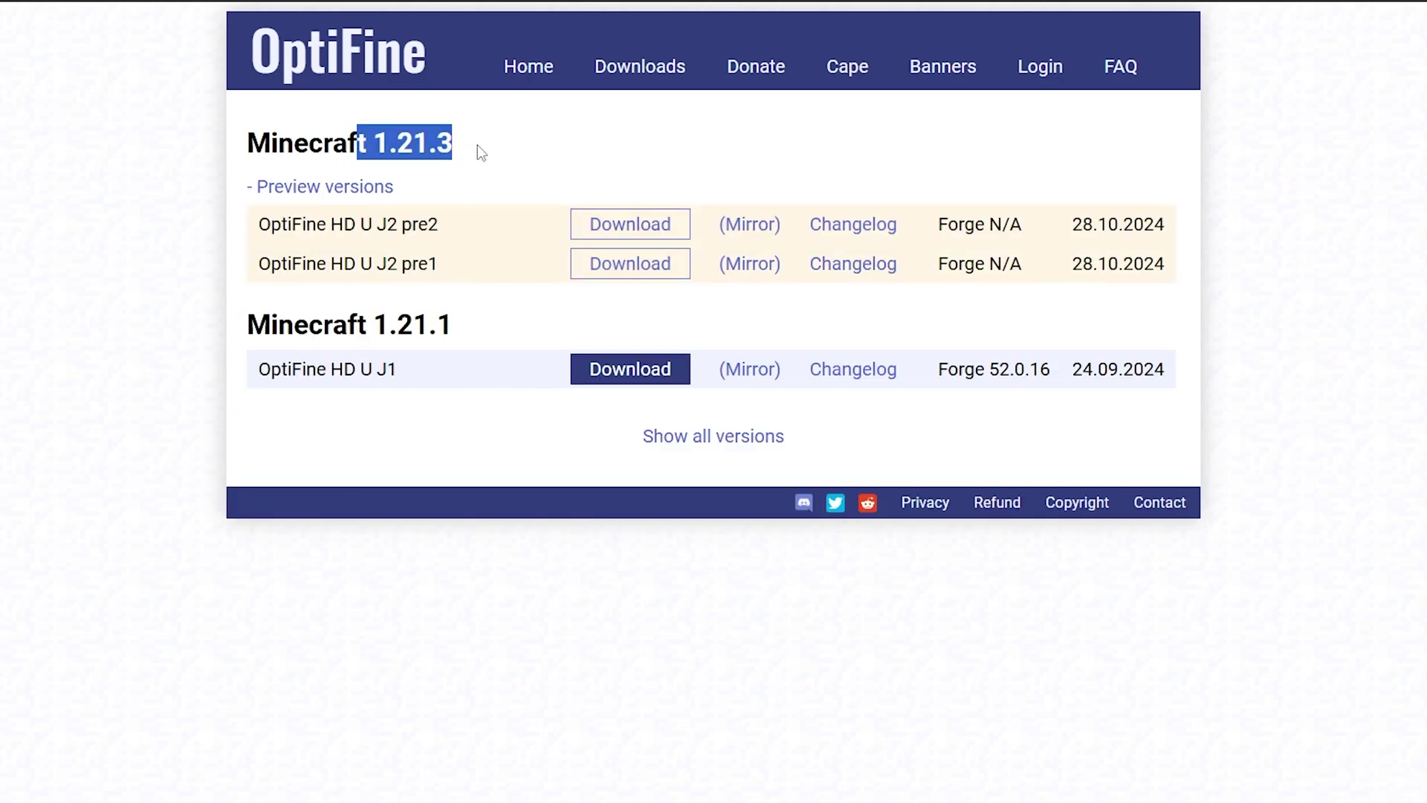
click(394, 191)
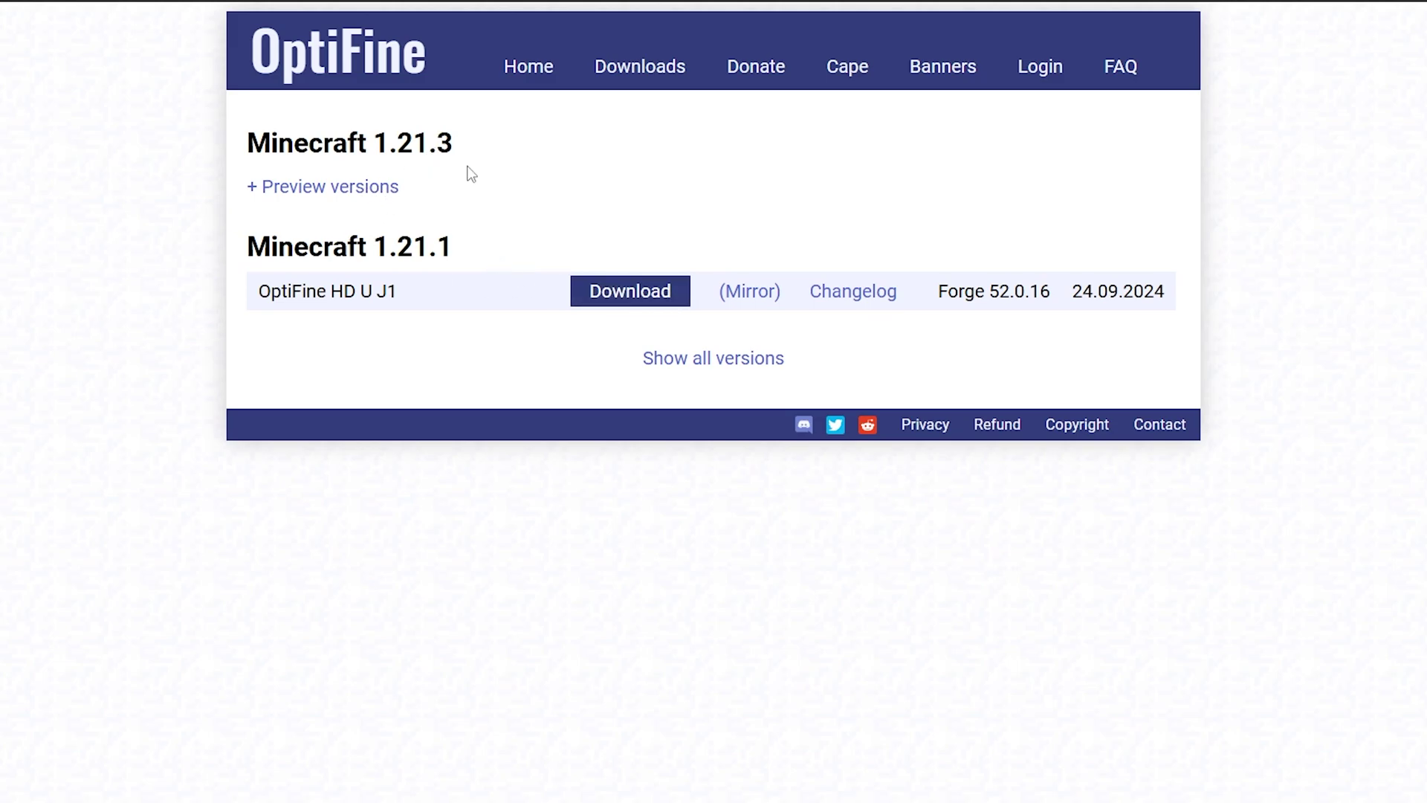
click(369, 187)
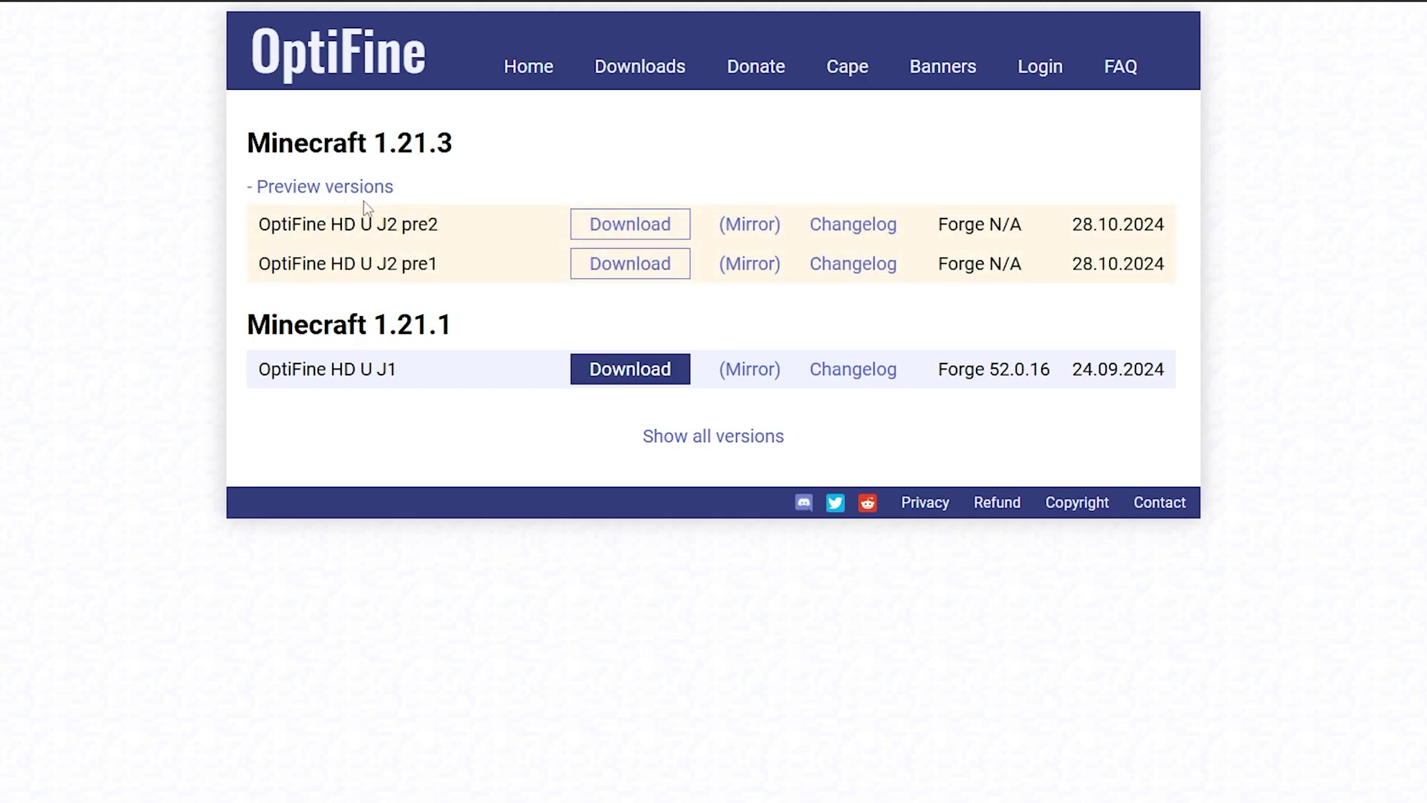
click(749, 226)
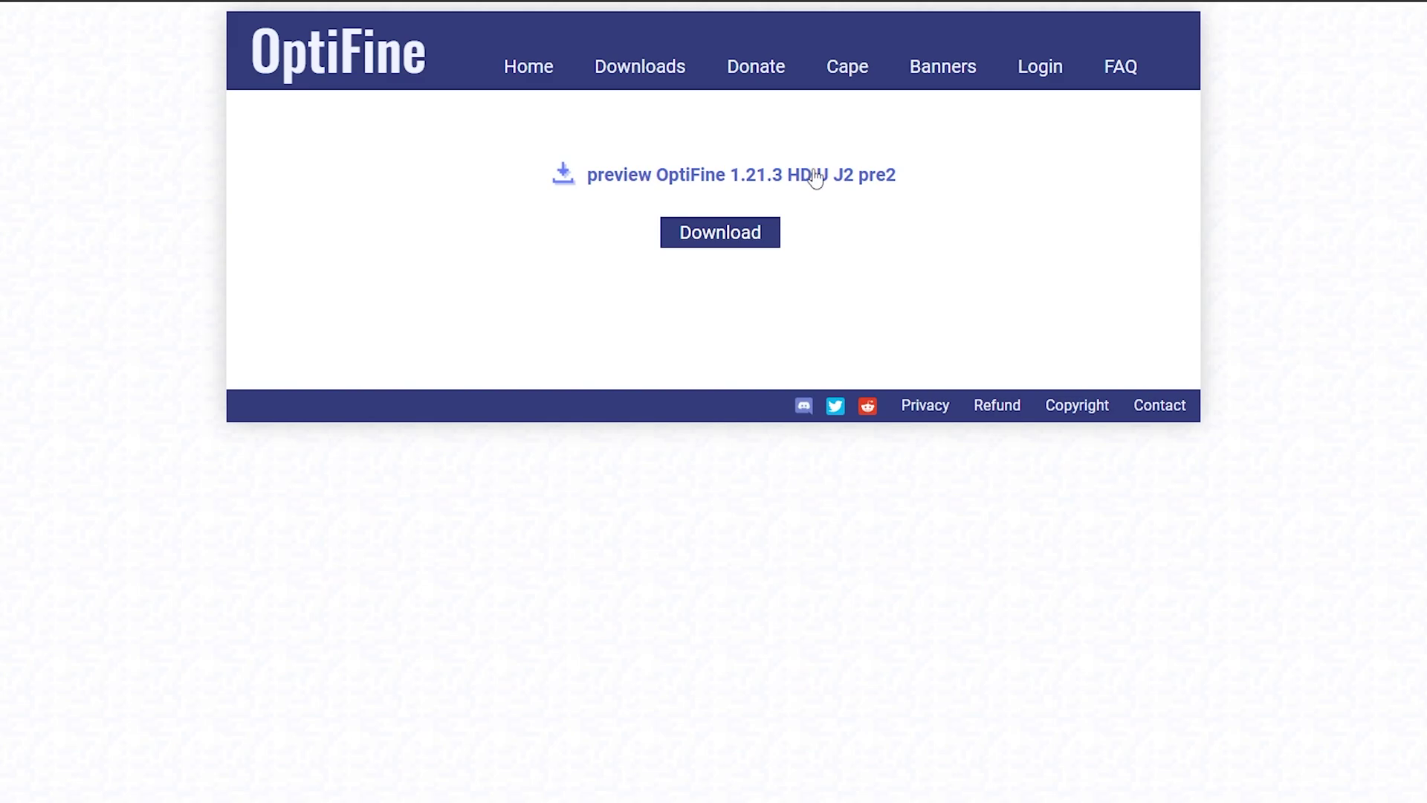
Step: Download preview_OptiFine_1.21.3_HD_U_J2_pre2.jar and save it to the Downloads folder
click(748, 240)
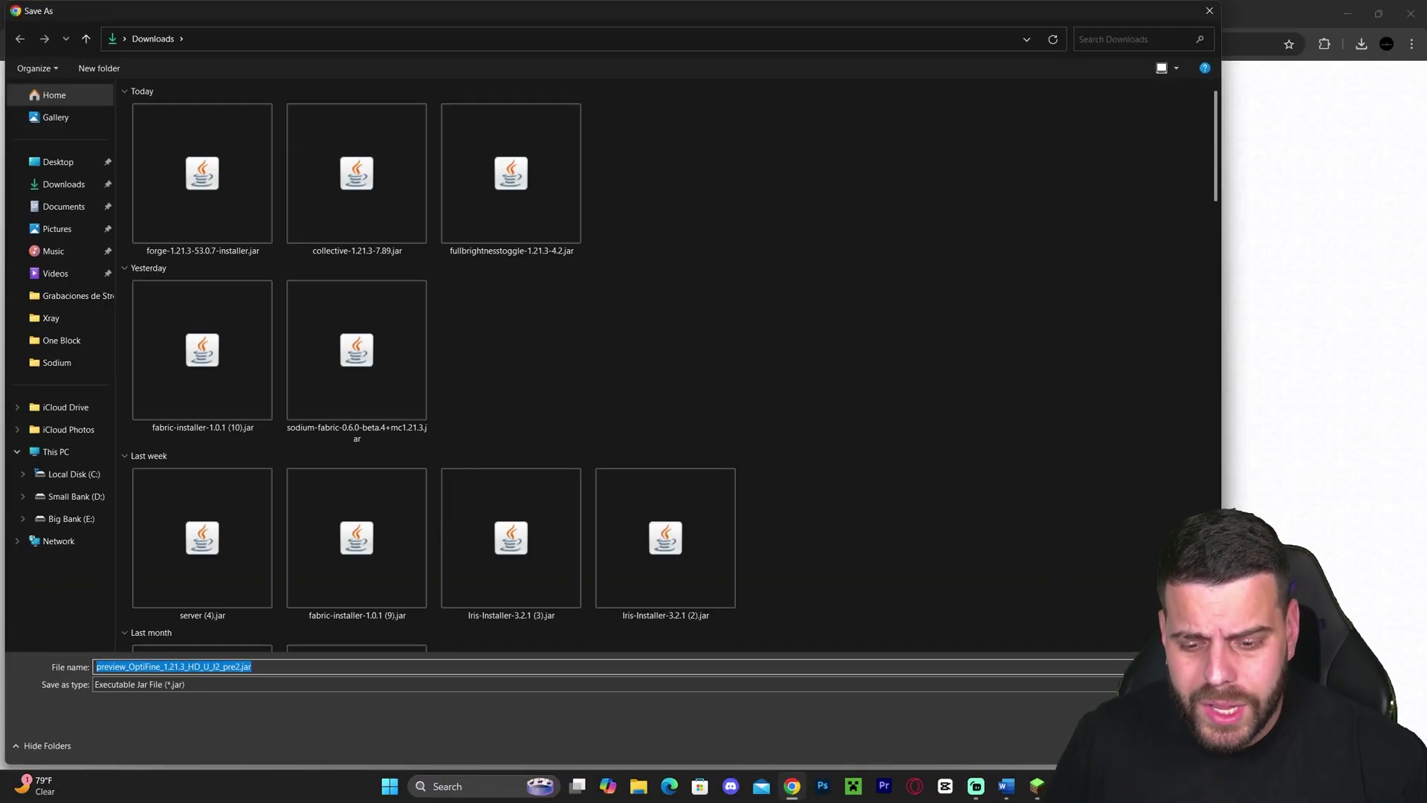
key(Return)
drag(1145, 11, 976, 271)
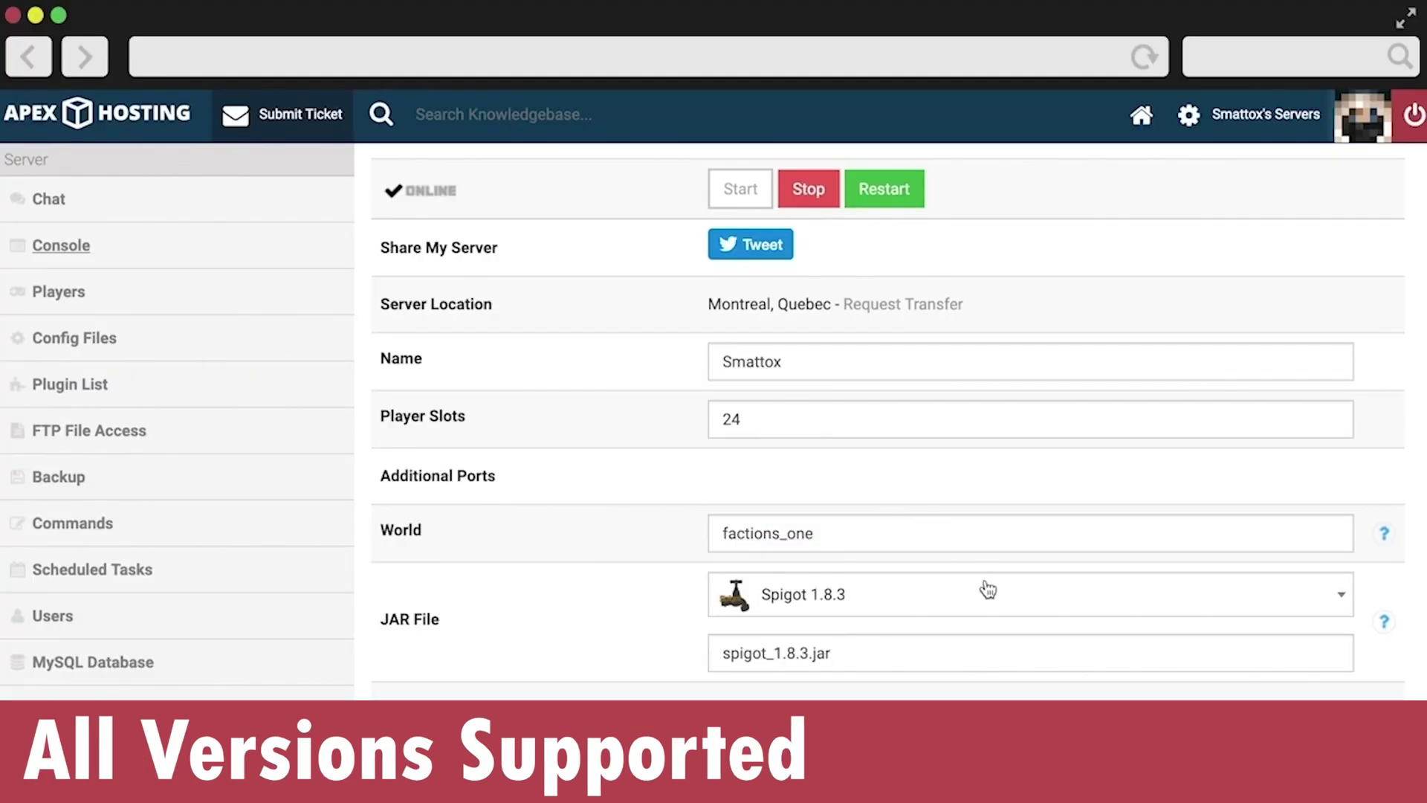
Step: Change the Apex Hosting server version to Spigot 1.8.8
click(988, 591)
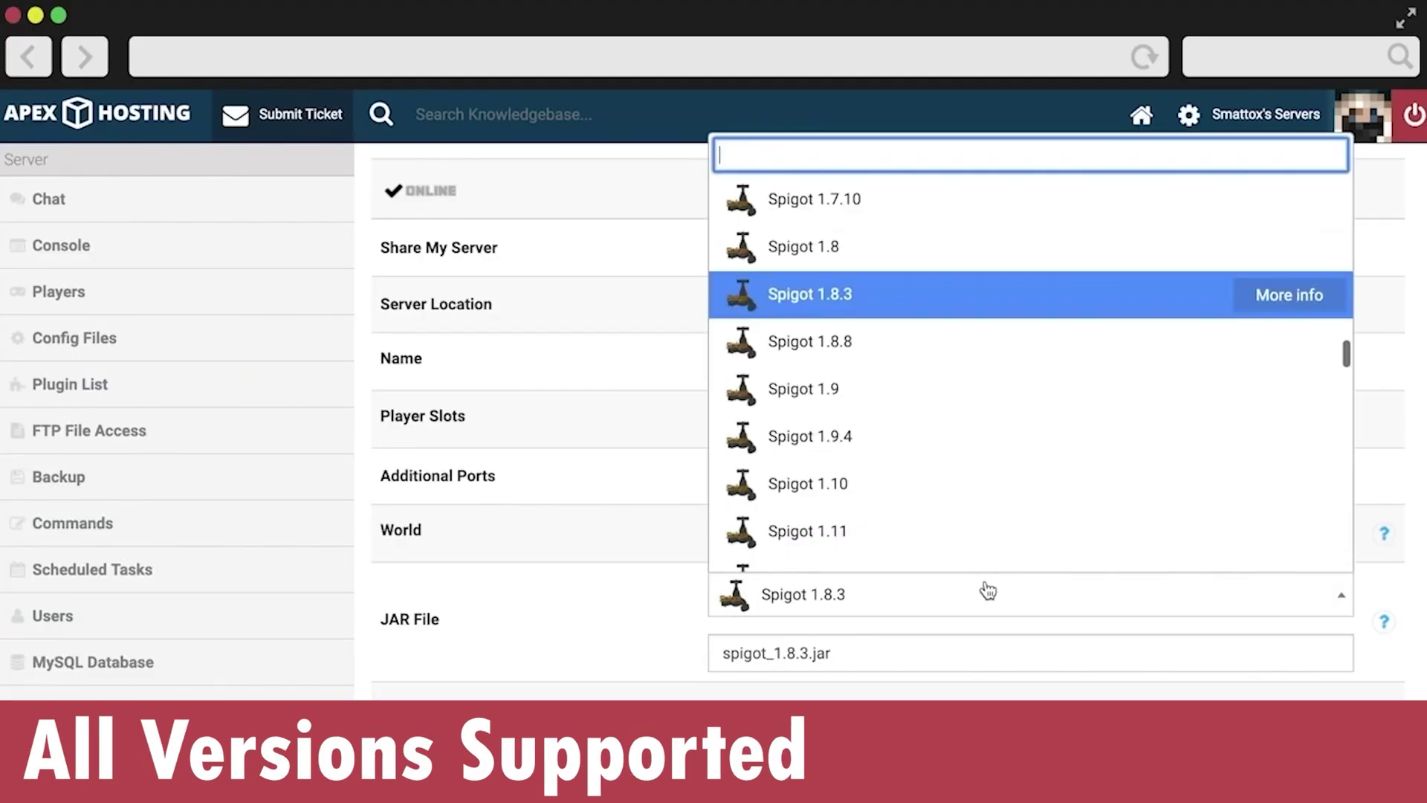
click(965, 357)
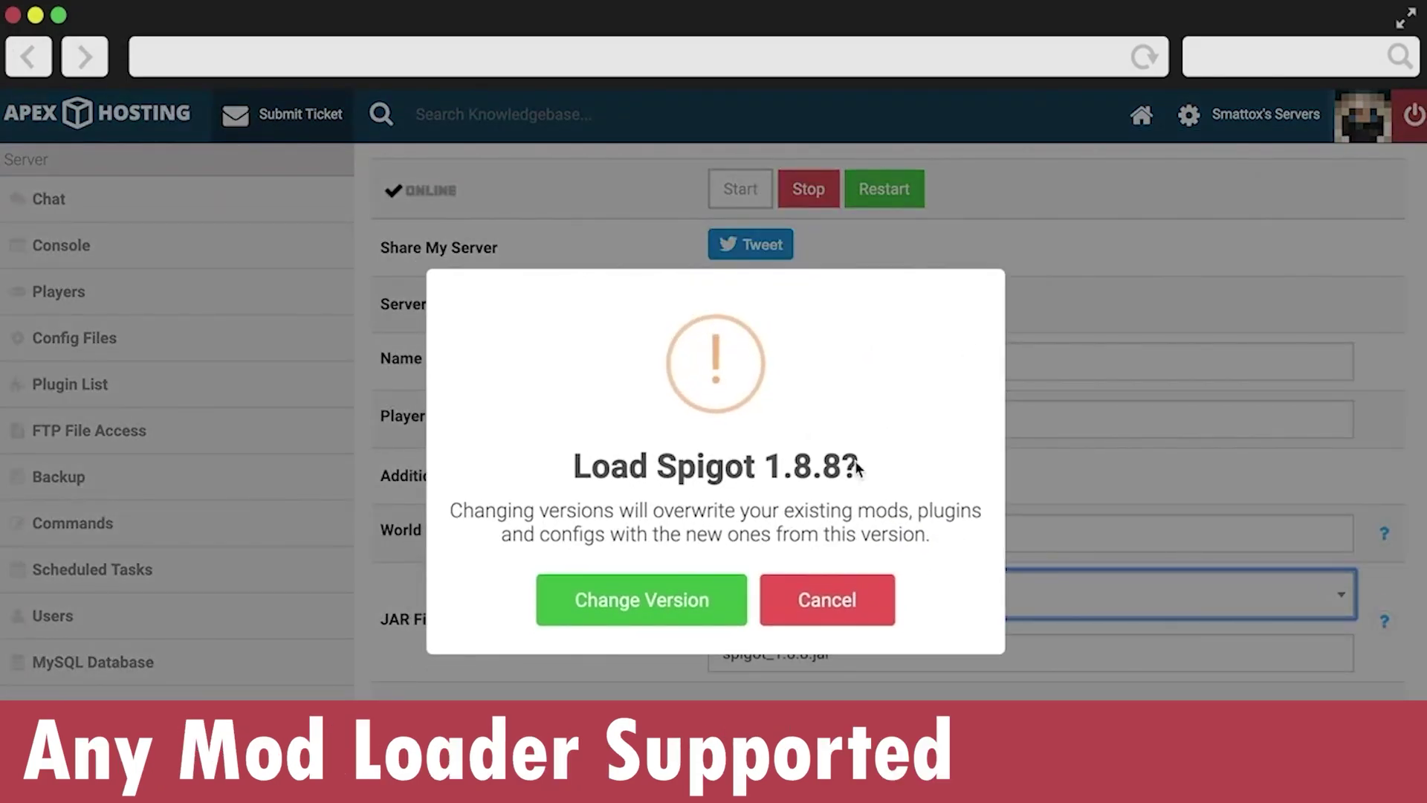
click(696, 601)
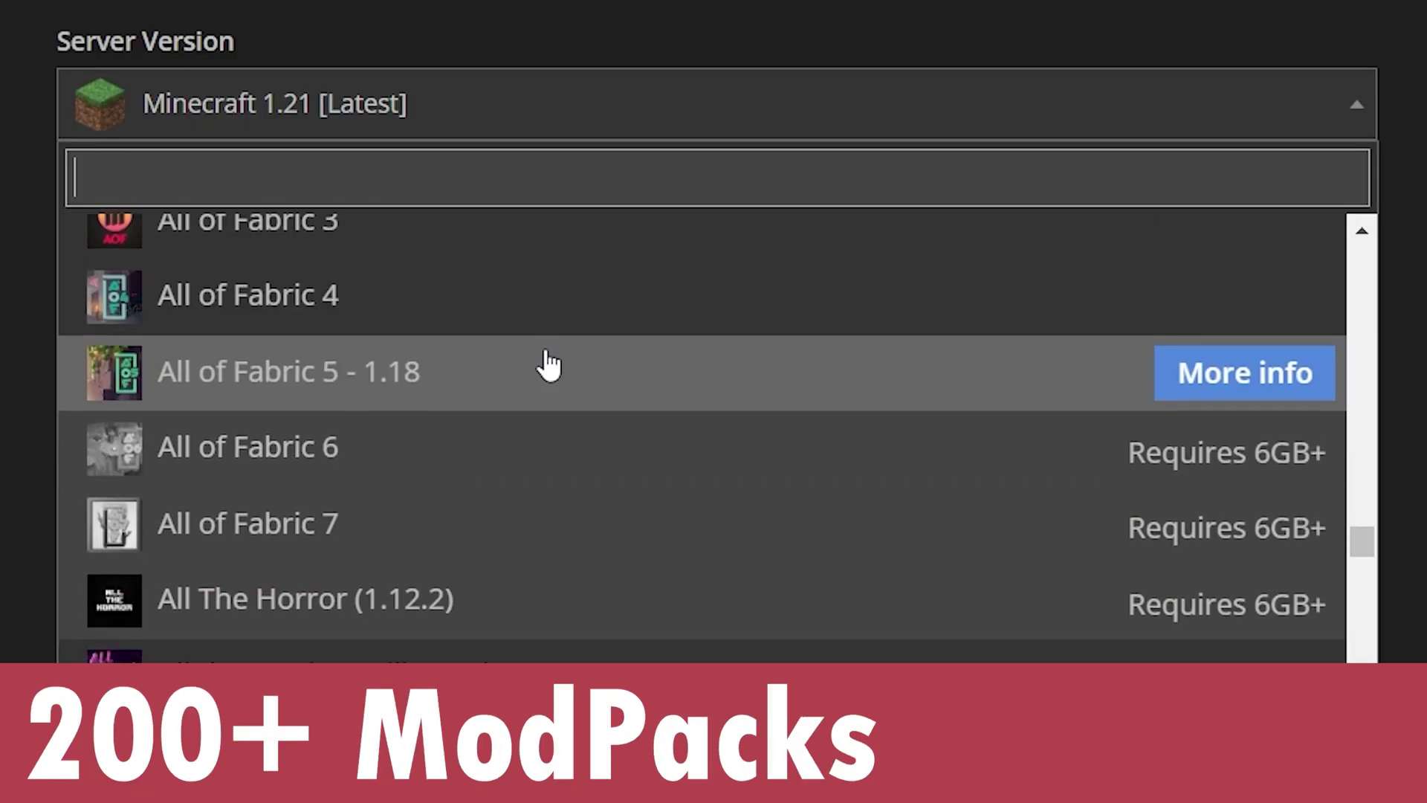
Step: Add the hosted server's pasted address as a new Minecraft server entry and join it
scroll(542, 360, down, 15)
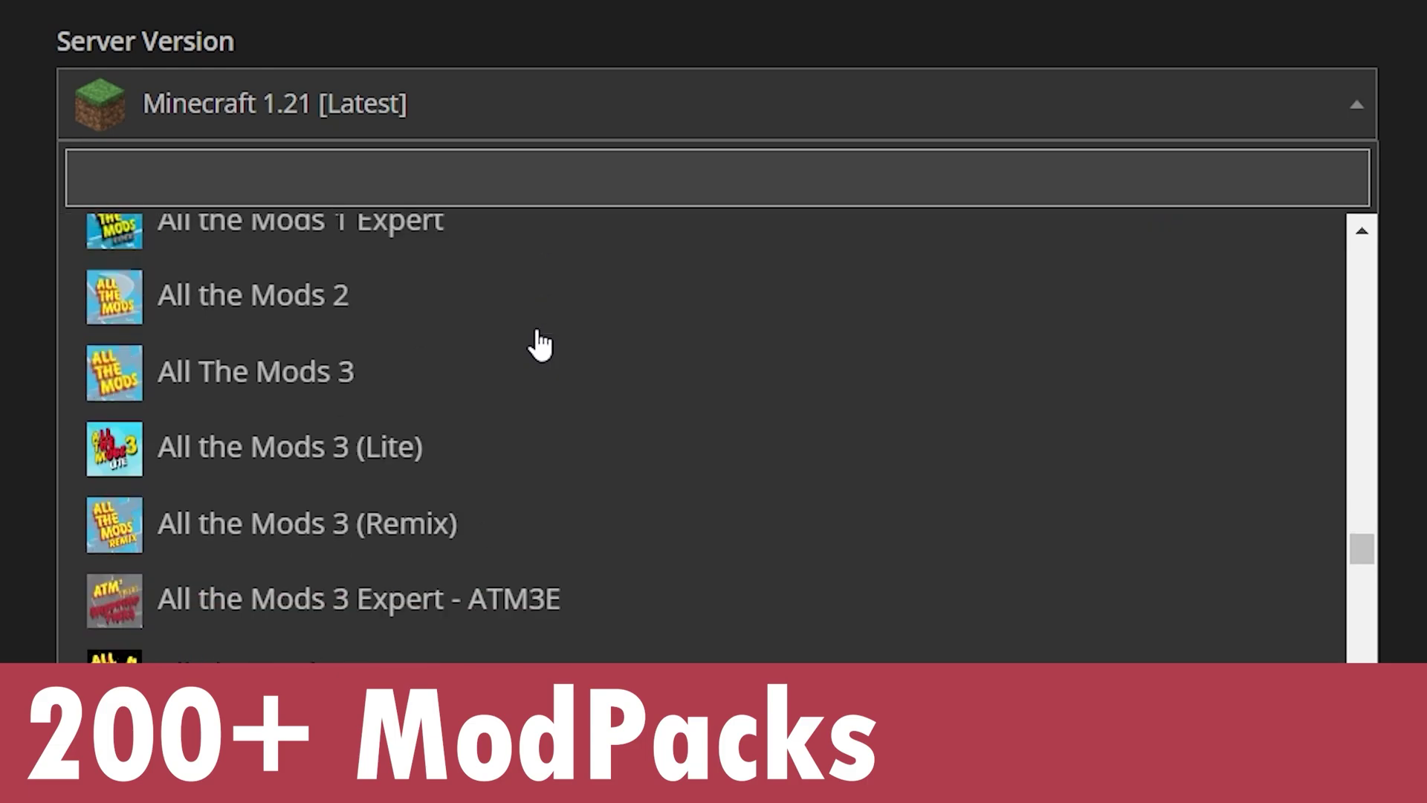
scroll(422, 357, down, 8)
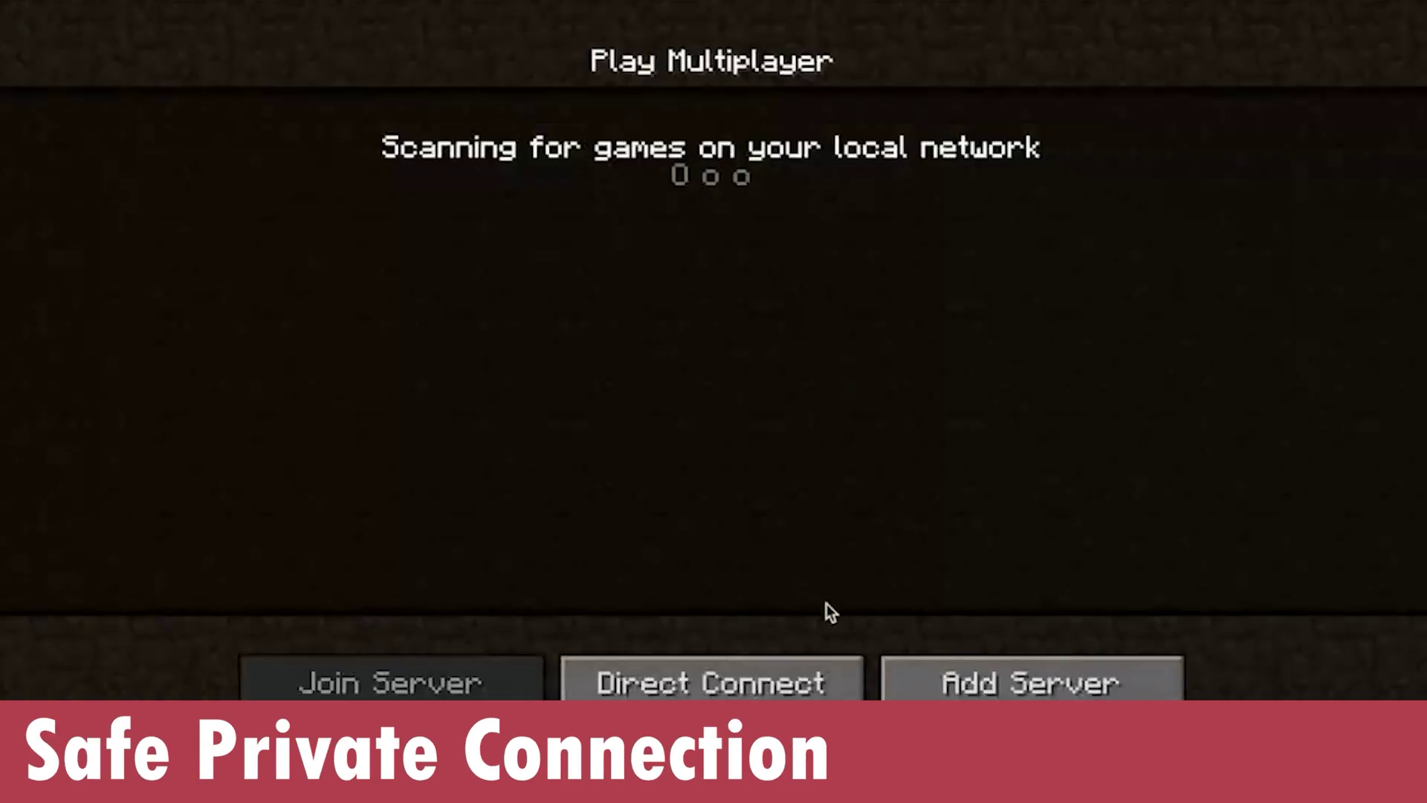
click(1032, 679)
click(838, 365)
text(192.99.38.198:26046)
click(799, 572)
double_click(888, 146)
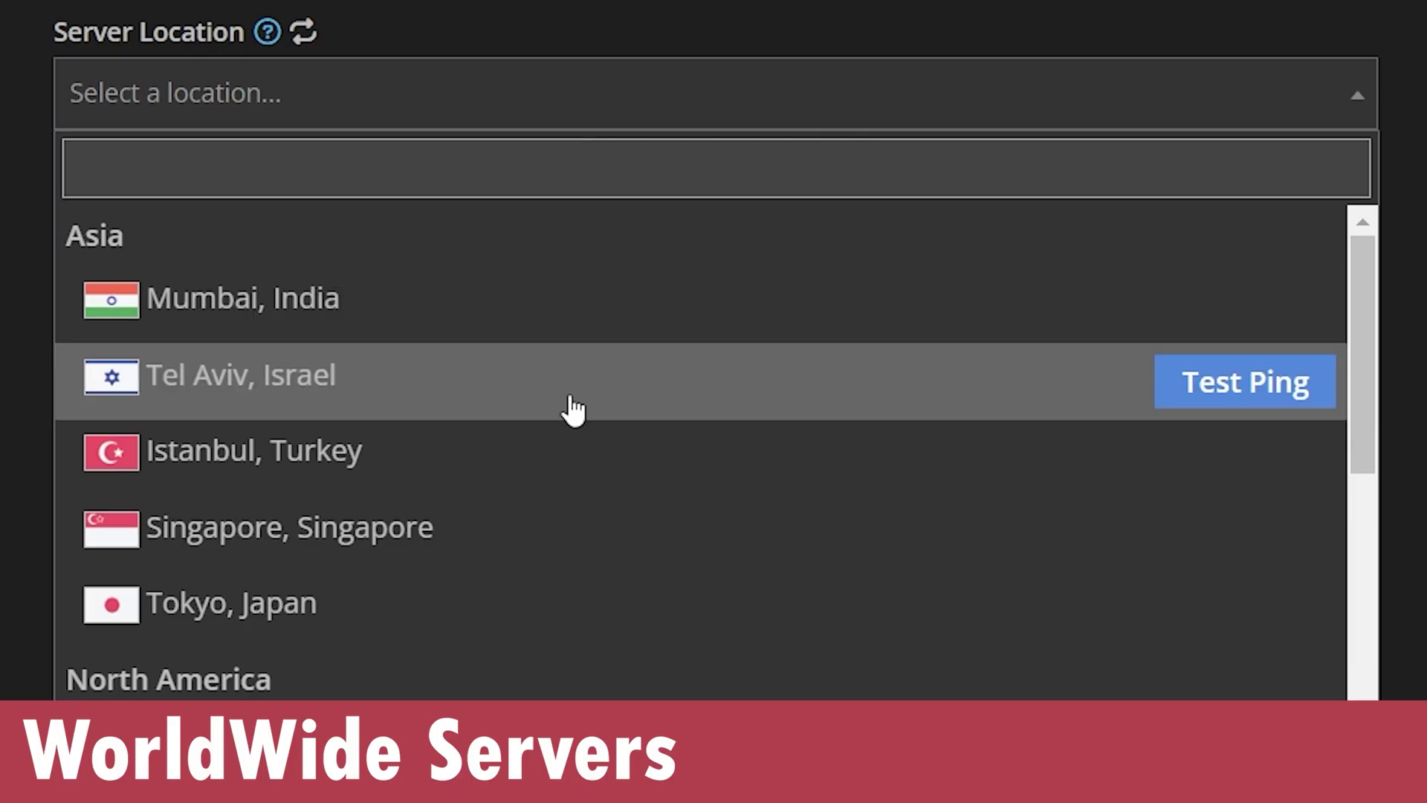
scroll(568, 409, down, 10)
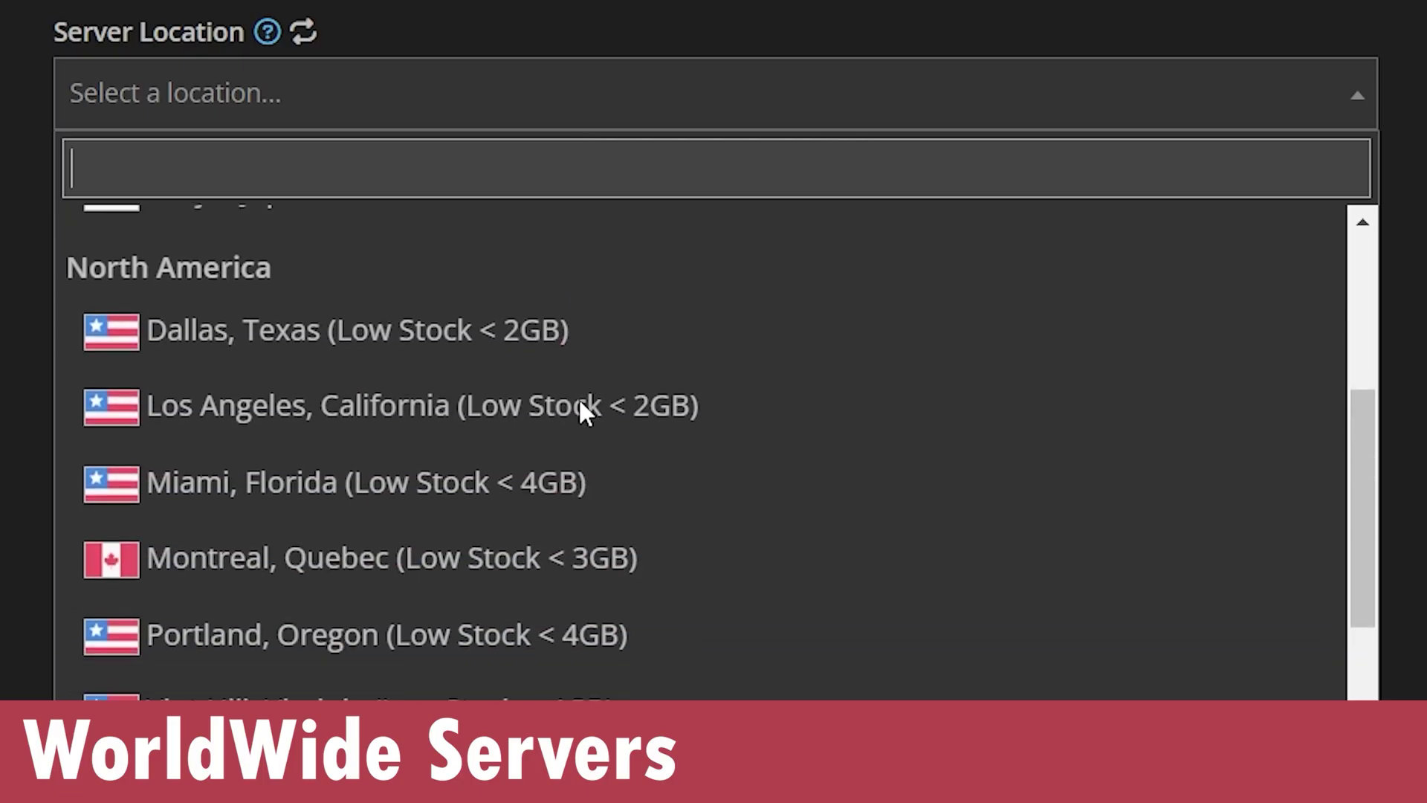
scroll(679, 435, up, 5)
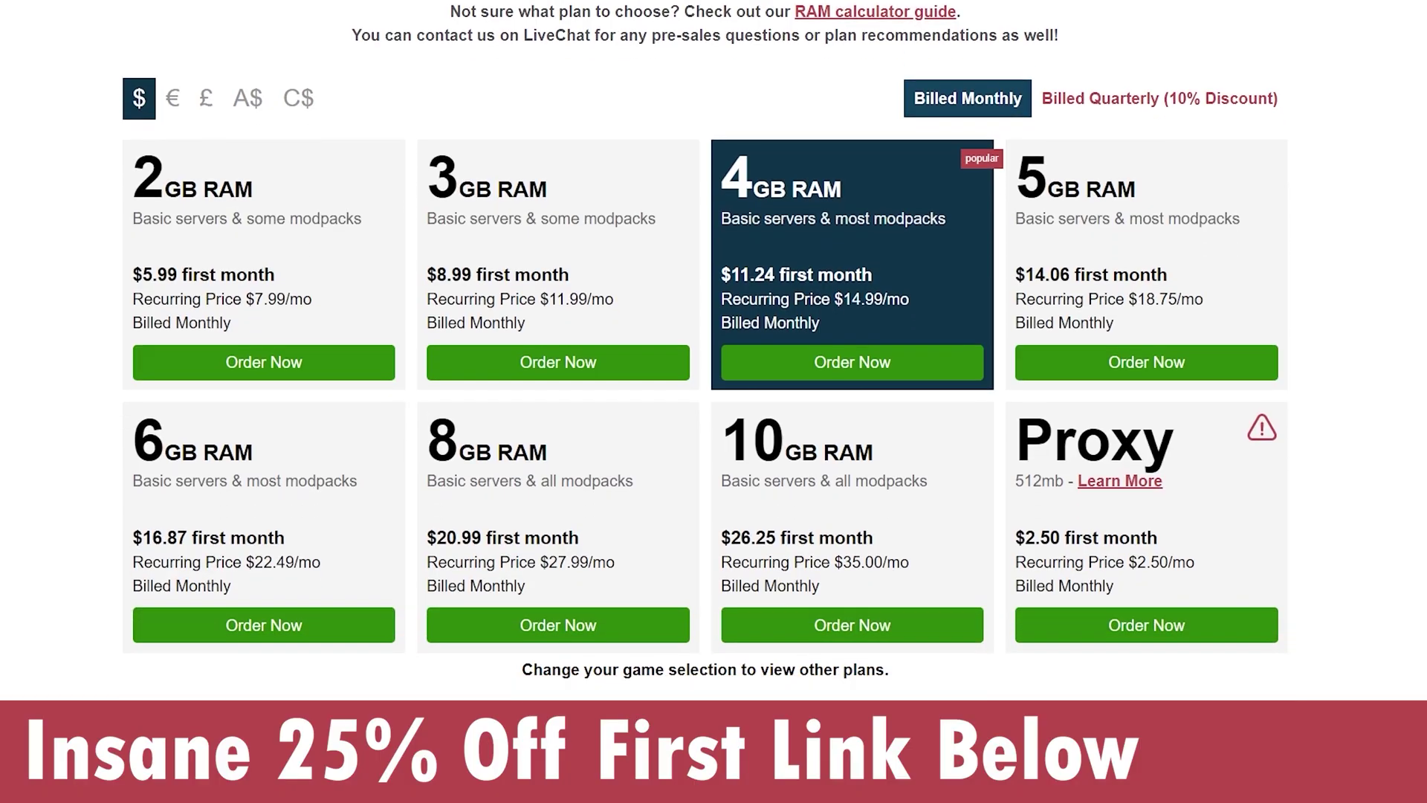
Step: Copy the downloaded OptiFine jar from Chrome's download list onto the desktop
scroll(19, 248, up, 1)
scroll(45, 233, down, 1)
scroll(45, 232, up, 1)
scroll(44, 233, down, 1)
scroll(44, 233, up, 1)
scroll(45, 232, down, 1)
scroll(44, 232, up, 1)
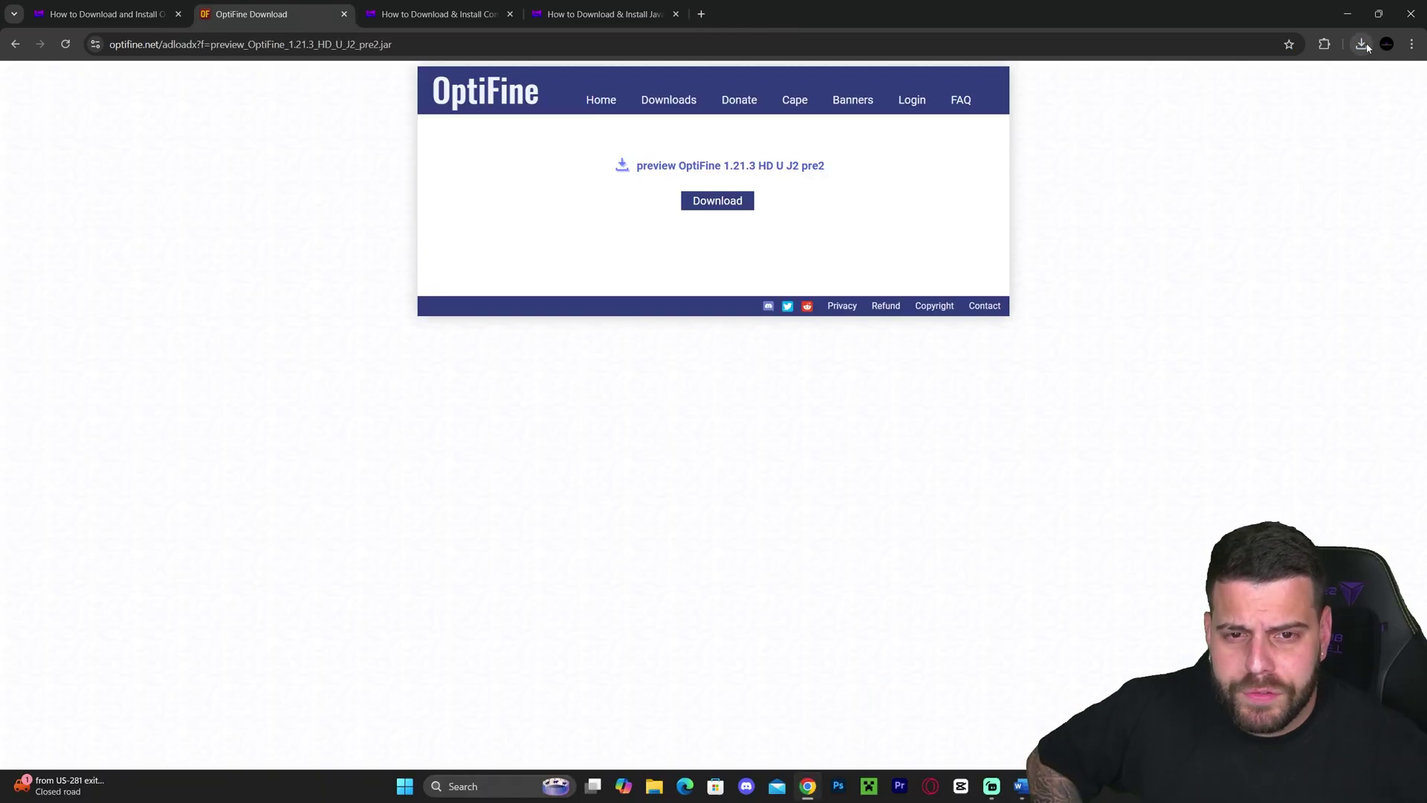
click(1362, 44)
drag(1171, 13, 810, 320)
click(878, 319)
drag(743, 391, 835, 299)
click(863, 287)
drag(647, 322, 1016, 159)
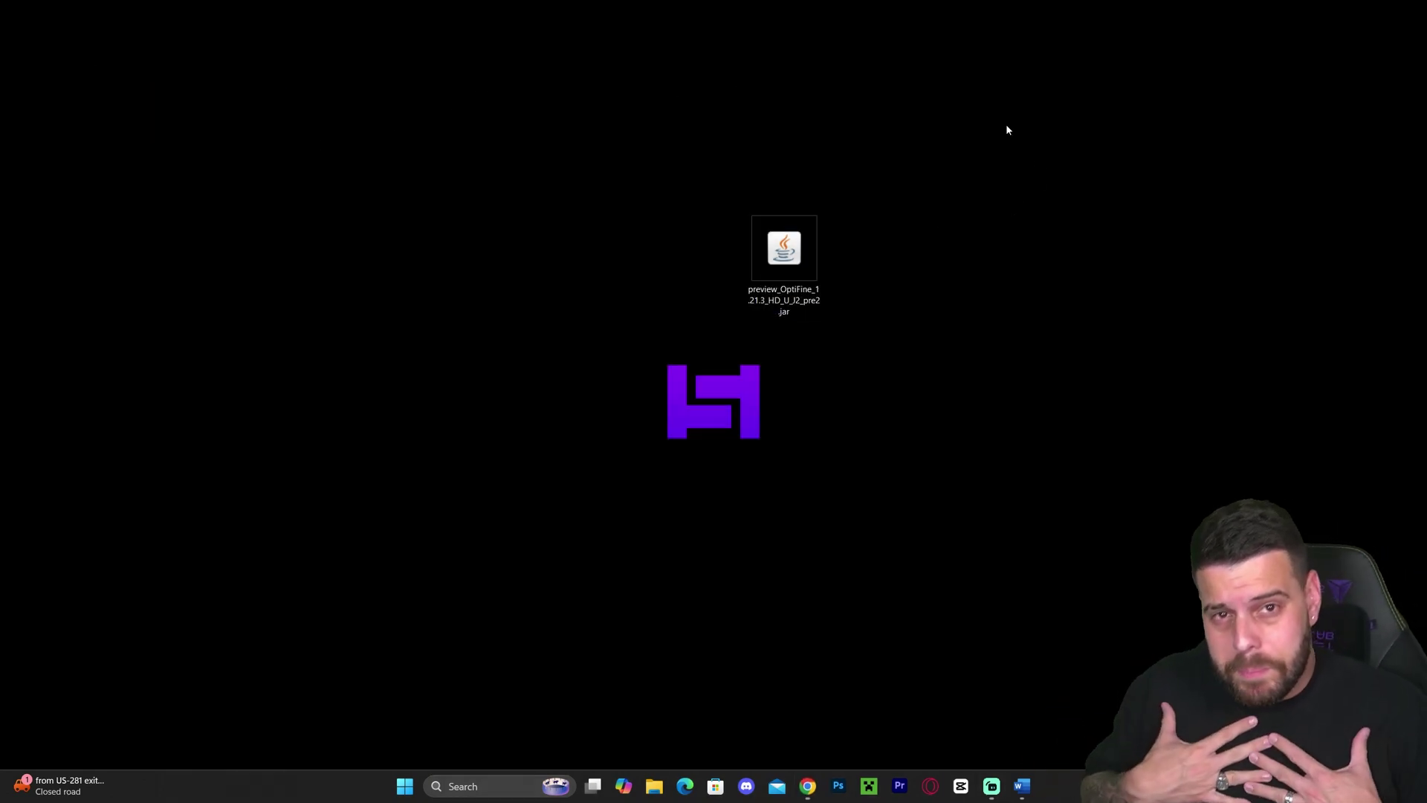
Step: Restore Chrome and switch to the Complementary Shaders – Unbound guide tab
click(808, 787)
key(ctrl+Tab)
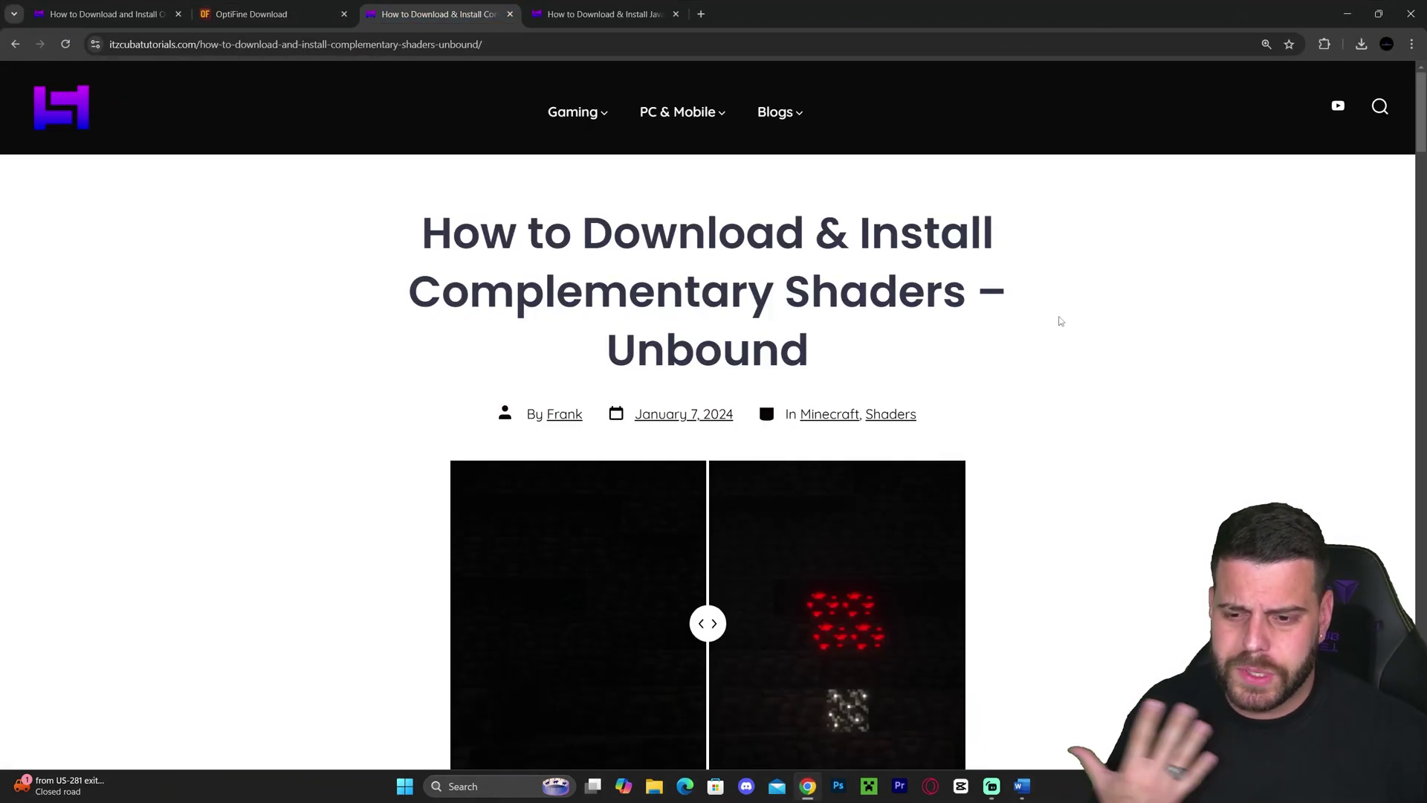
scroll(1061, 321, down, 20)
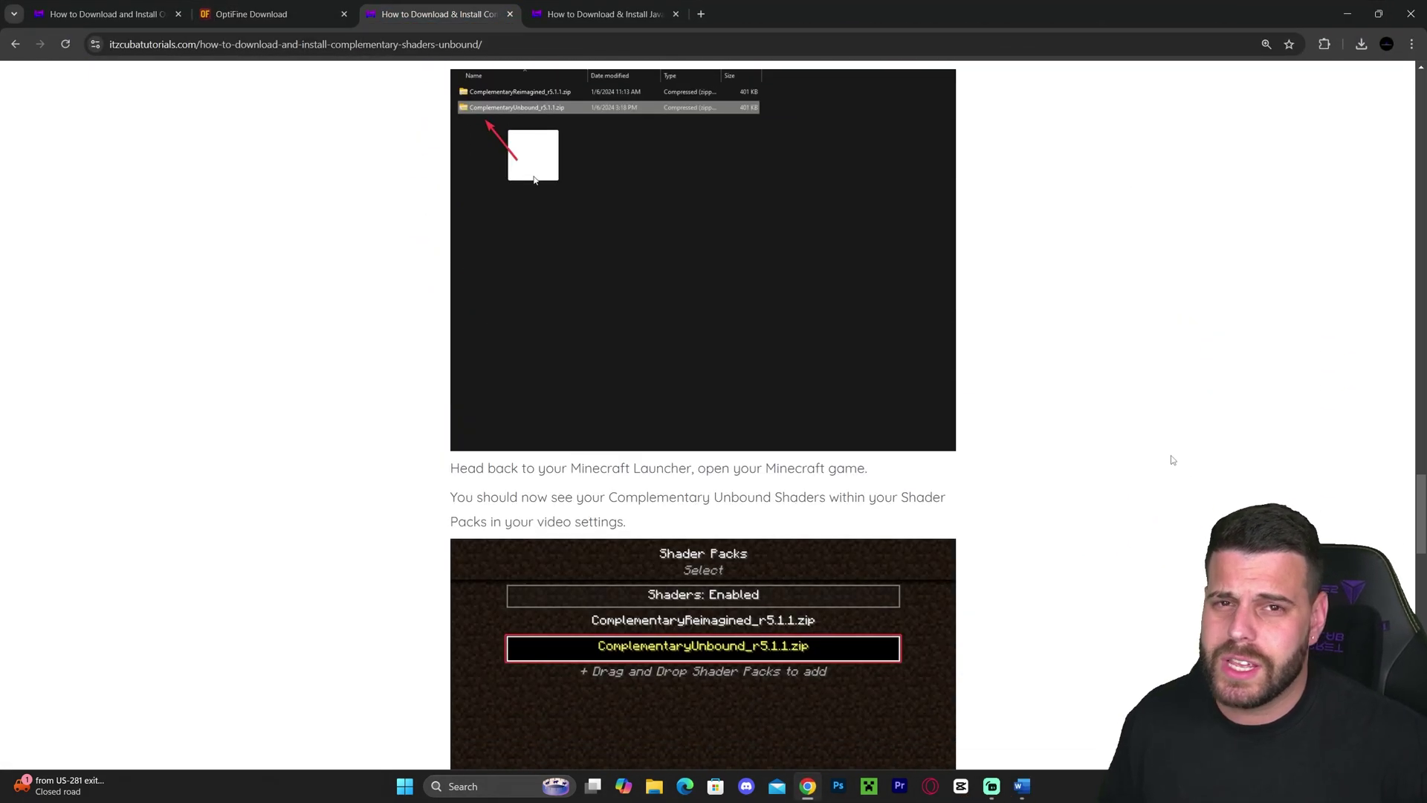
scroll(1175, 458, down, 10)
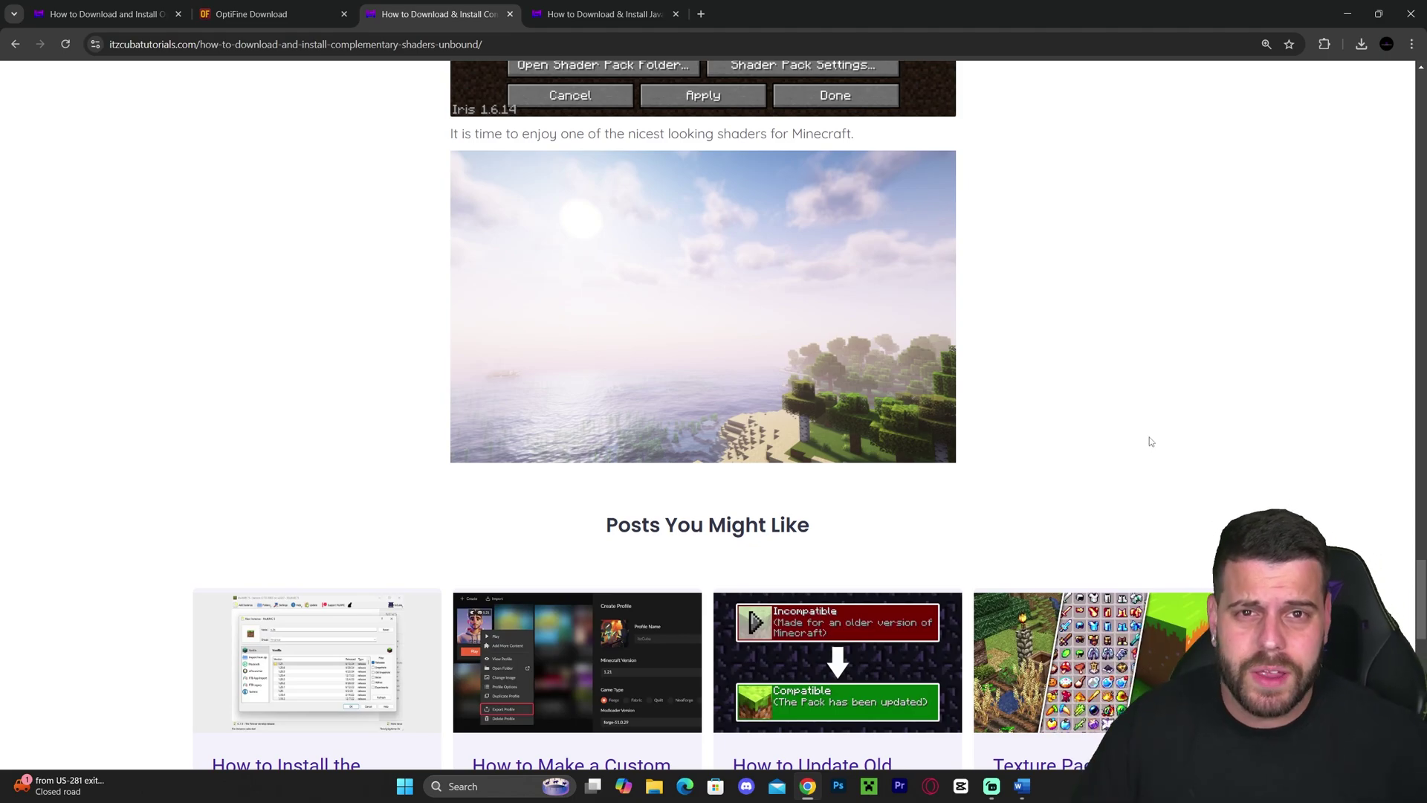
scroll(1137, 405, up, 20)
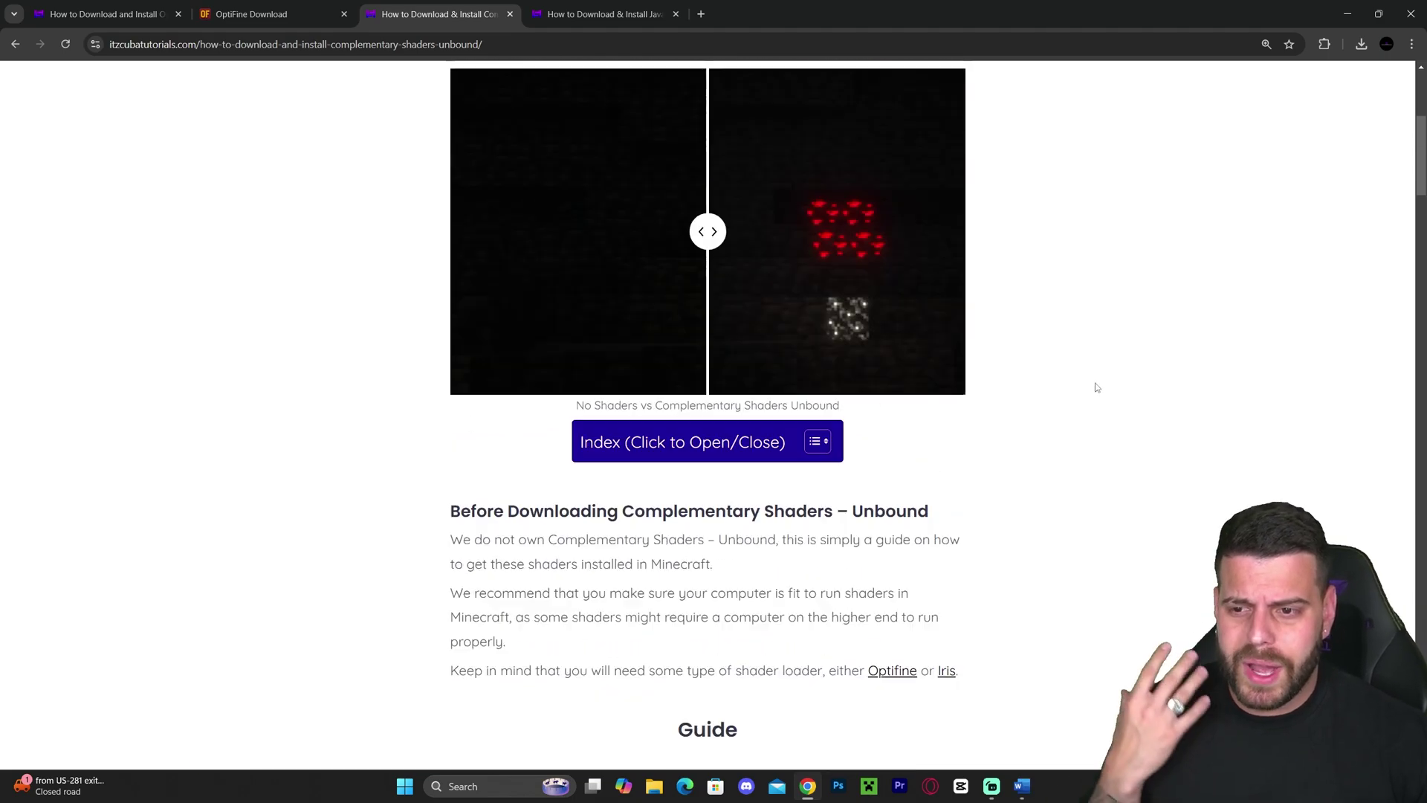
scroll(1095, 387, up, 5)
Step: Highlight the shader pack name in the title, then scroll to and highlight Step 1
drag(898, 291, 584, 292)
click(1003, 301)
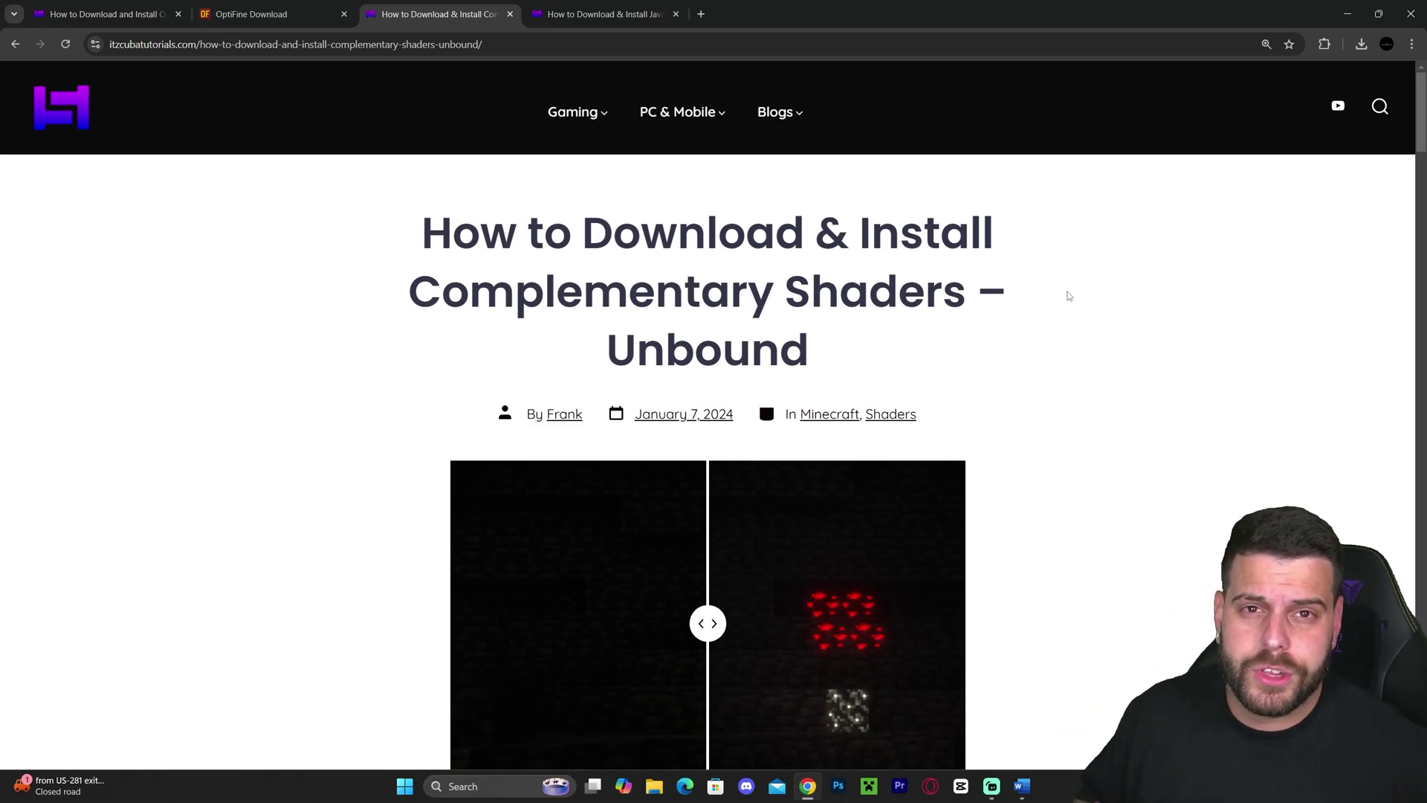
drag(977, 293, 621, 299)
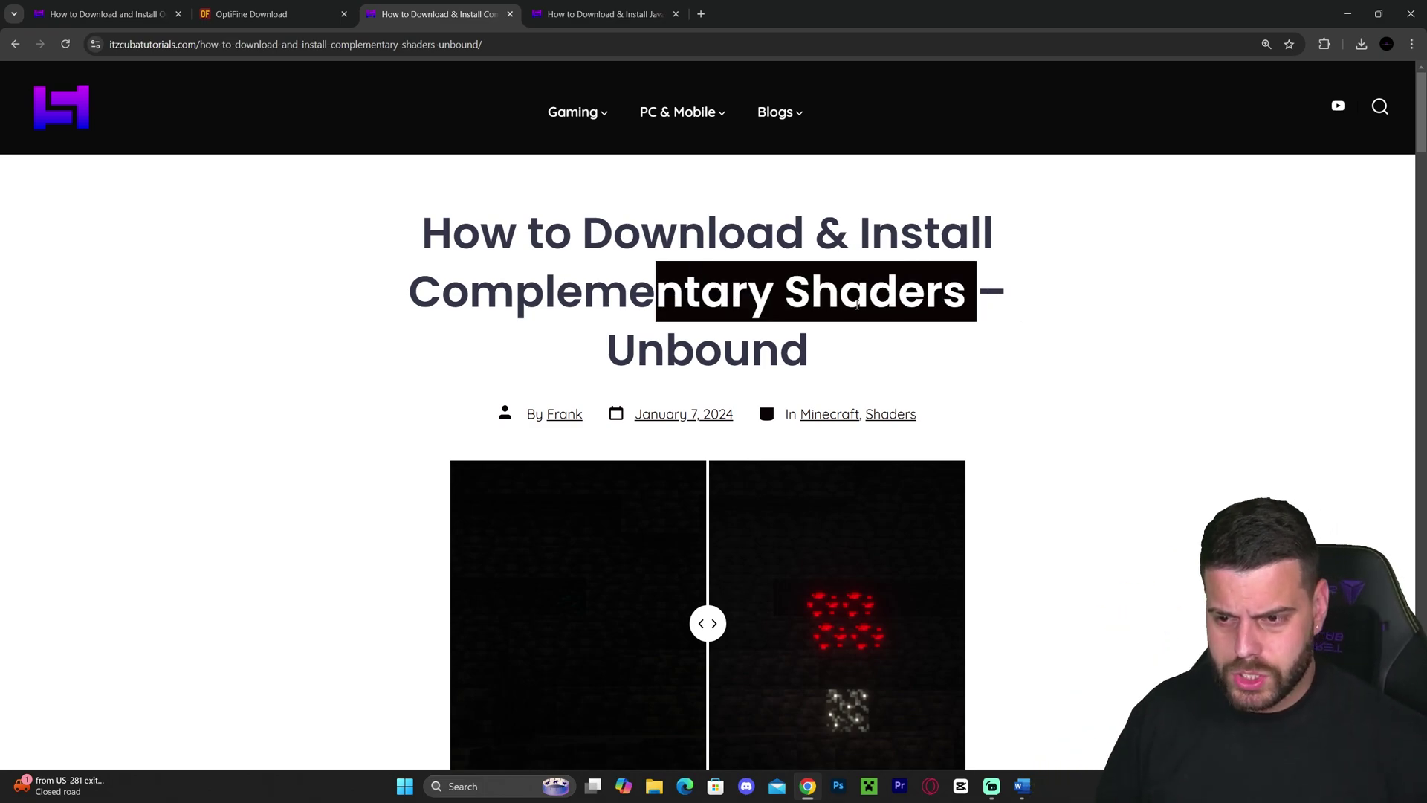
click(959, 300)
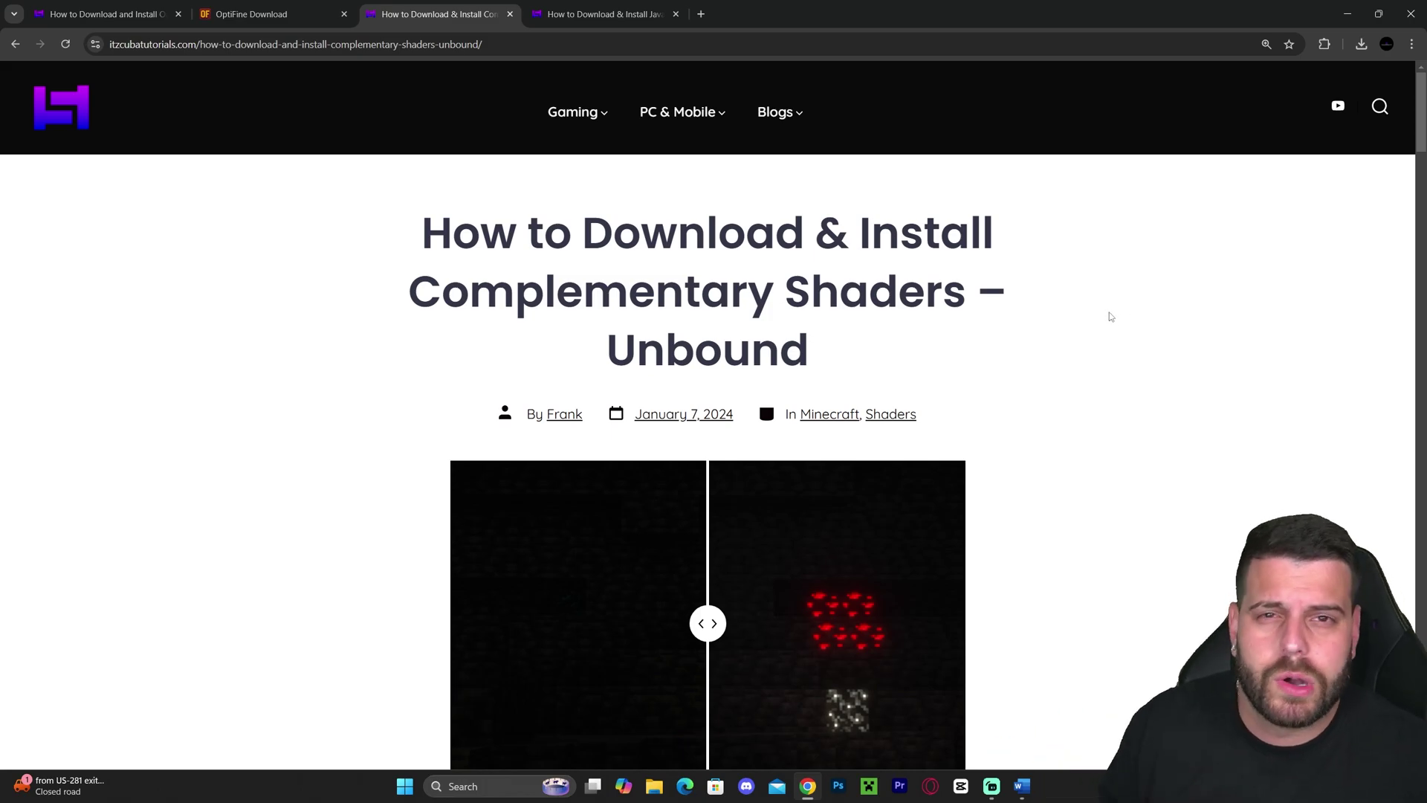
scroll(1080, 362, down, 8)
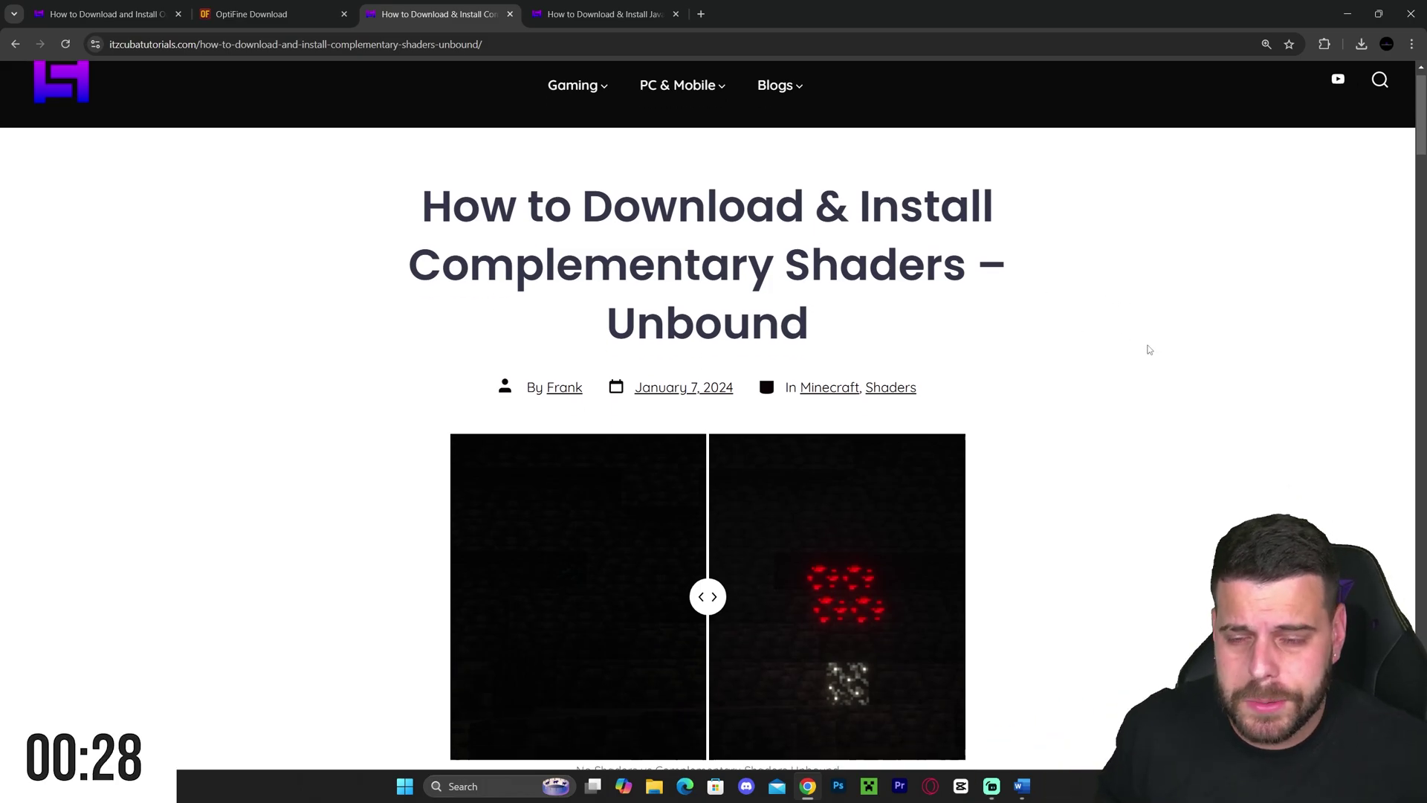
scroll(837, 309, down, 3)
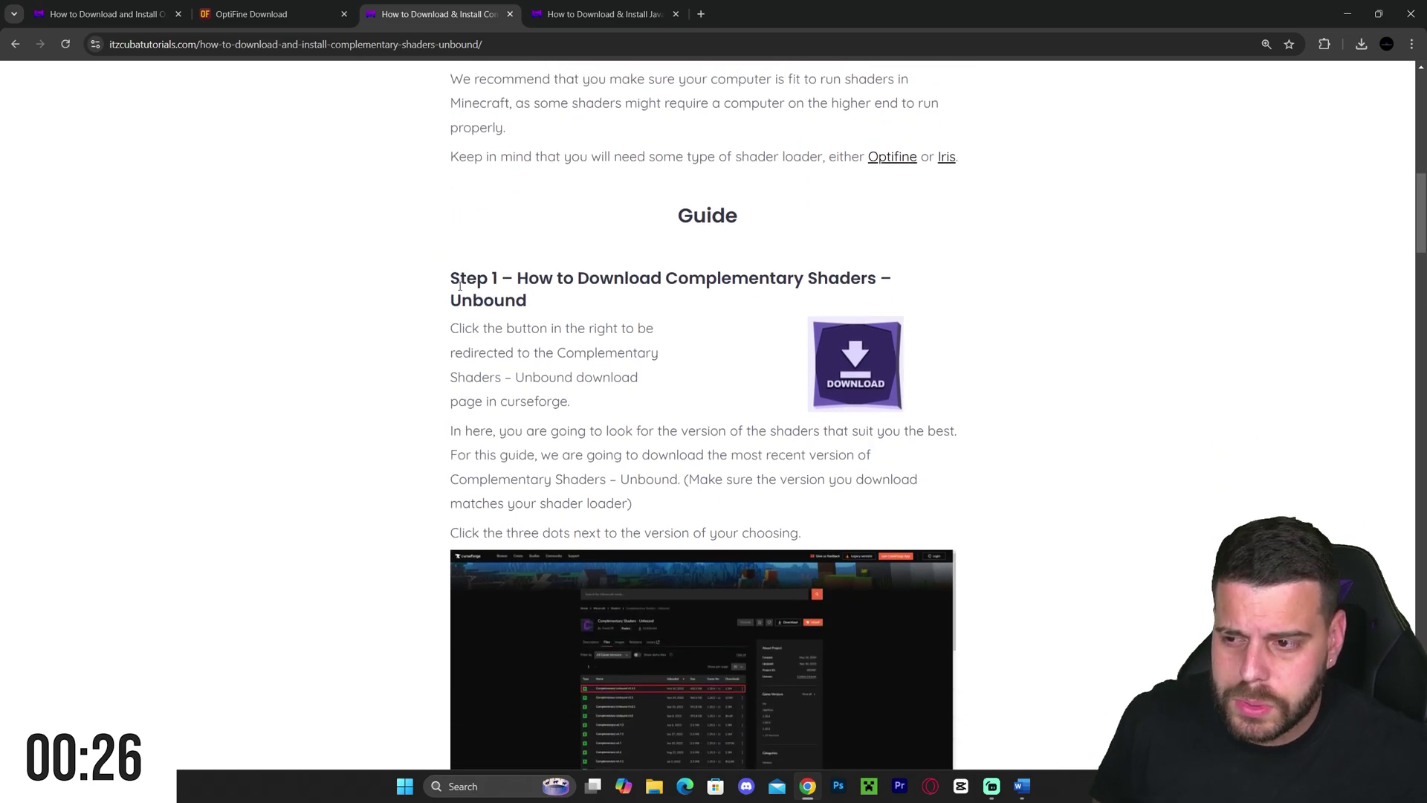
triple_click(494, 284)
Step: Open the Unbound files on CurseForge and bring up download options for r5.2.2
click(852, 364)
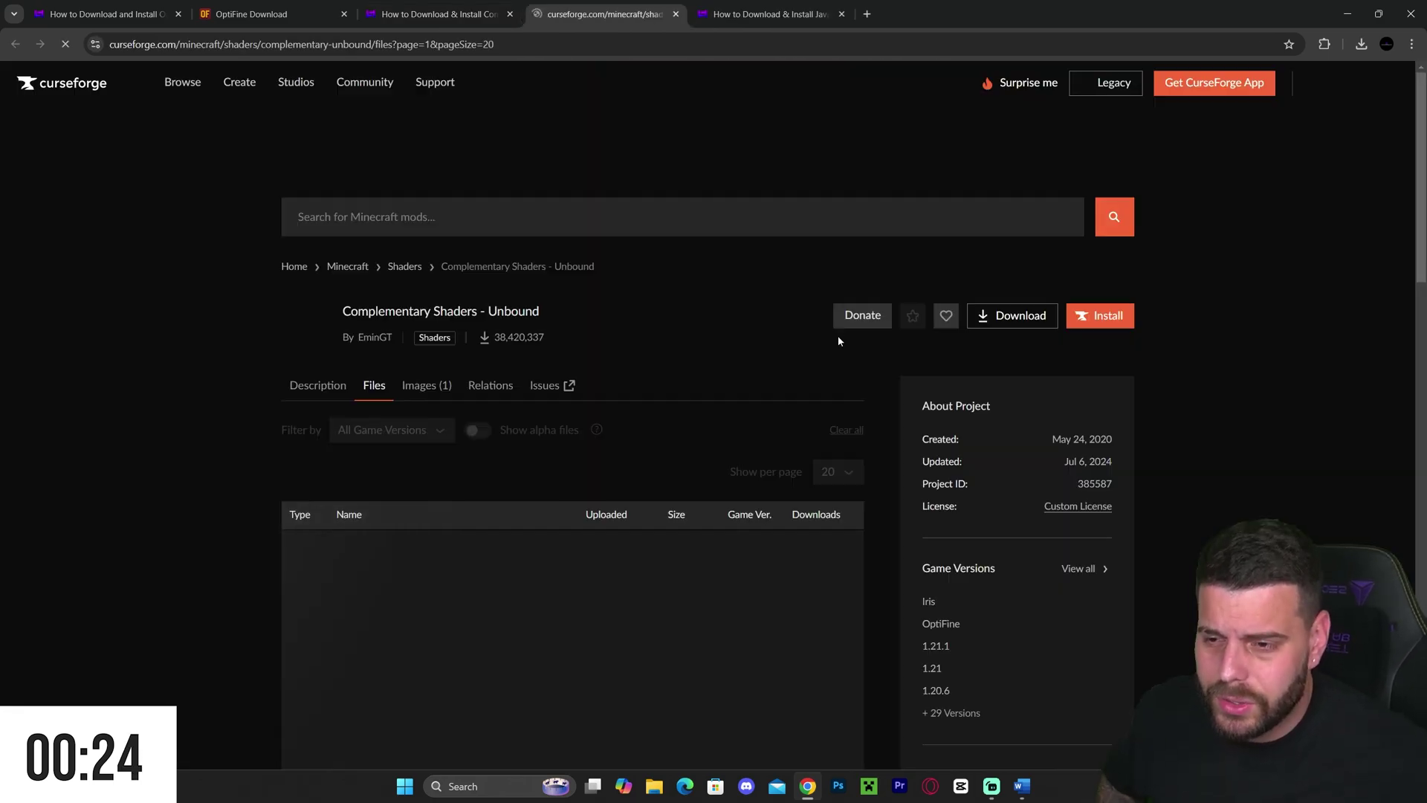
scroll(761, 313, down, 3)
mouse_move(746, 341)
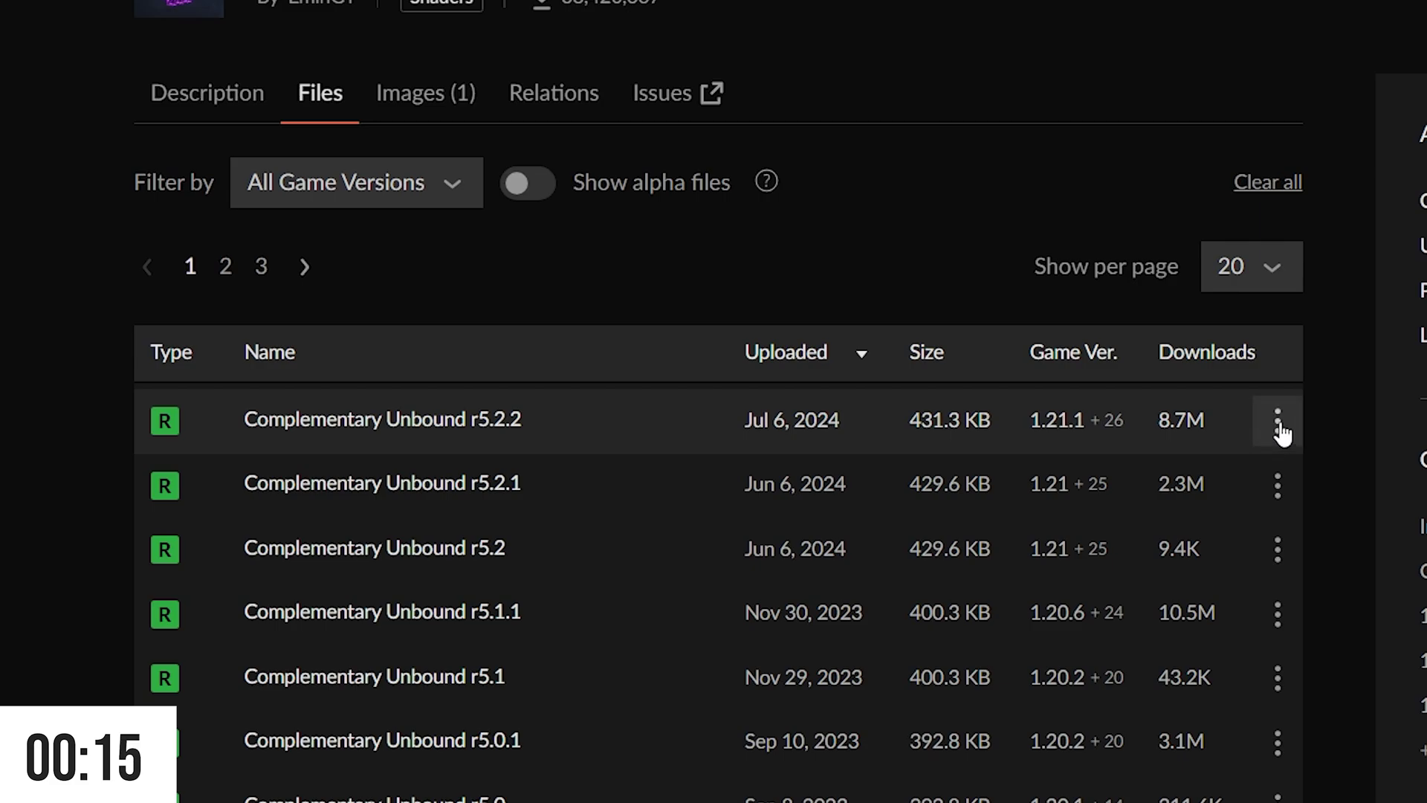
click(1278, 424)
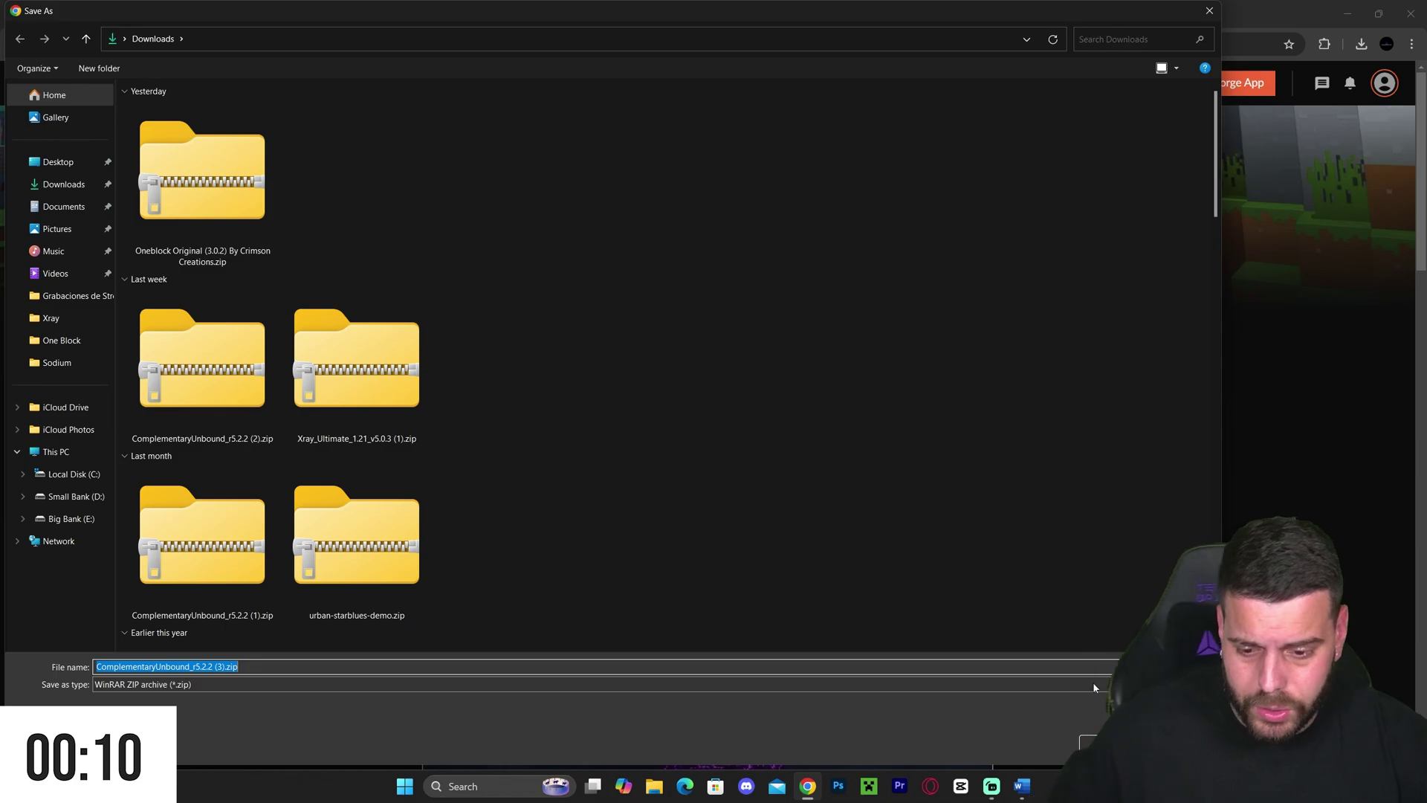
Step: Save ComplementaryUnbound_r5.2.2 (3).zip and drag it from the downloads list onto the desktop
key(Return)
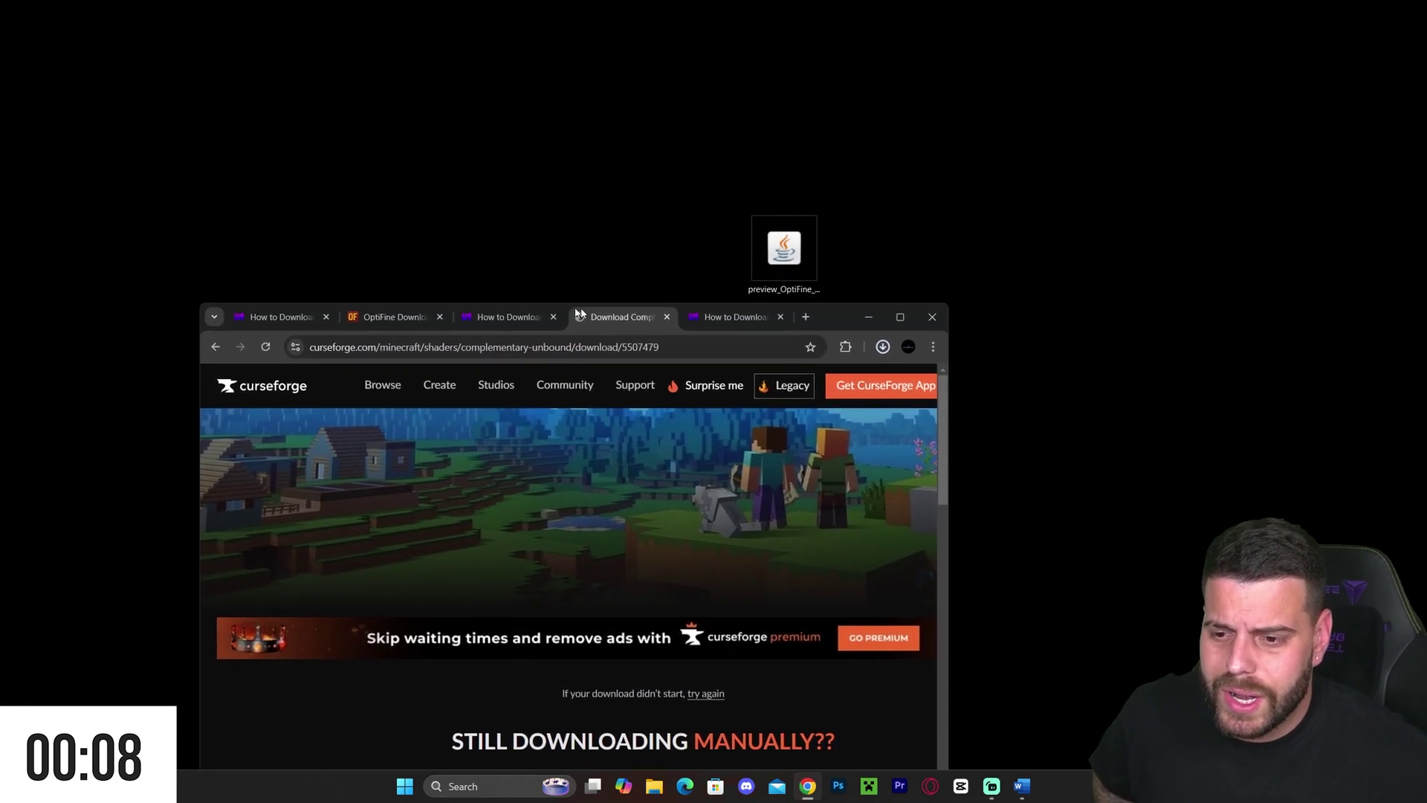
click(887, 348)
drag(962, 322, 903, 298)
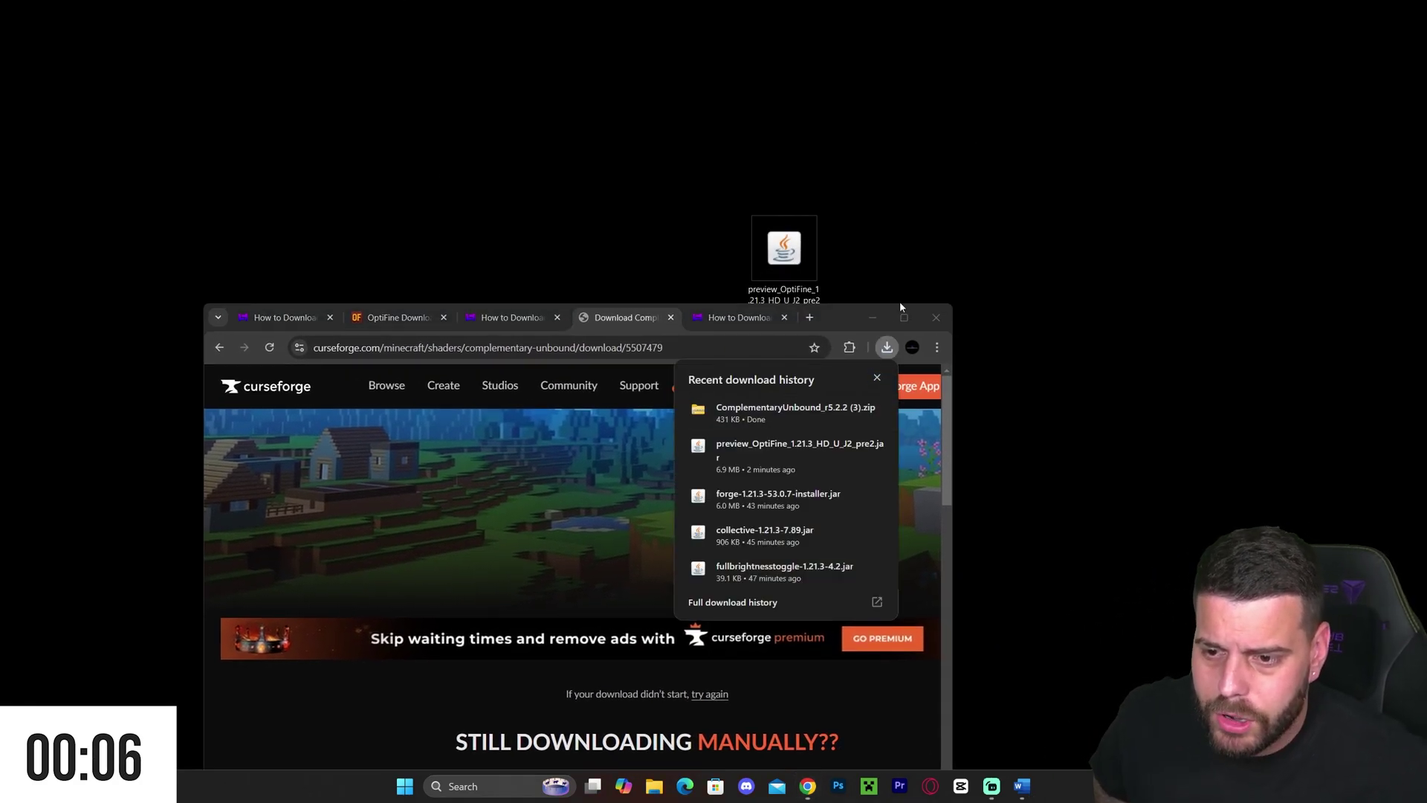
Step: Minimize Chrome and move the shader zip and OptiFine jar further left on the desktop
click(873, 318)
drag(1142, 145, 682, 290)
drag(931, 262, 782, 263)
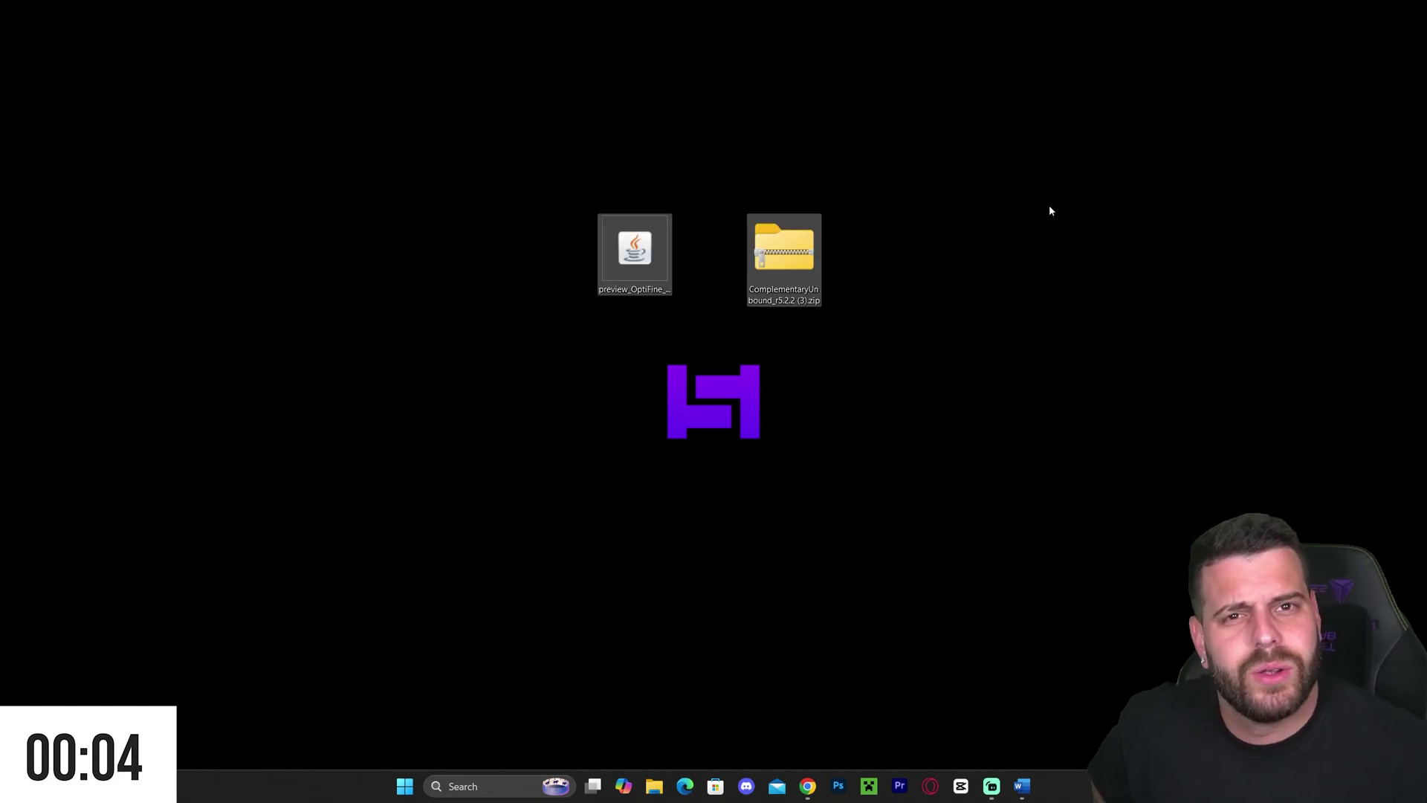
click(1097, 159)
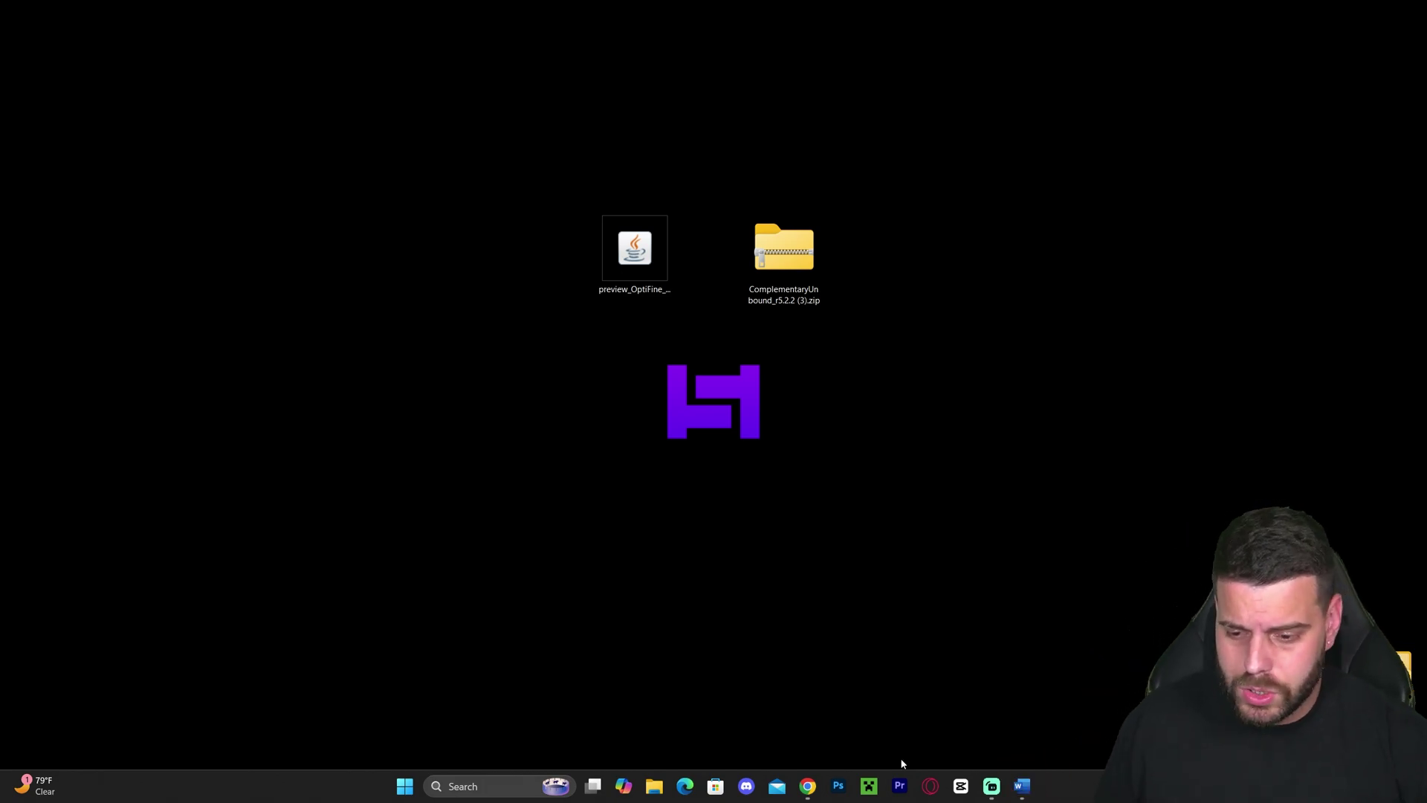
Step: Launch the OptiFine installer jar, then show Chrome maximized on the Java 21 tutorial tab
double_click(633, 251)
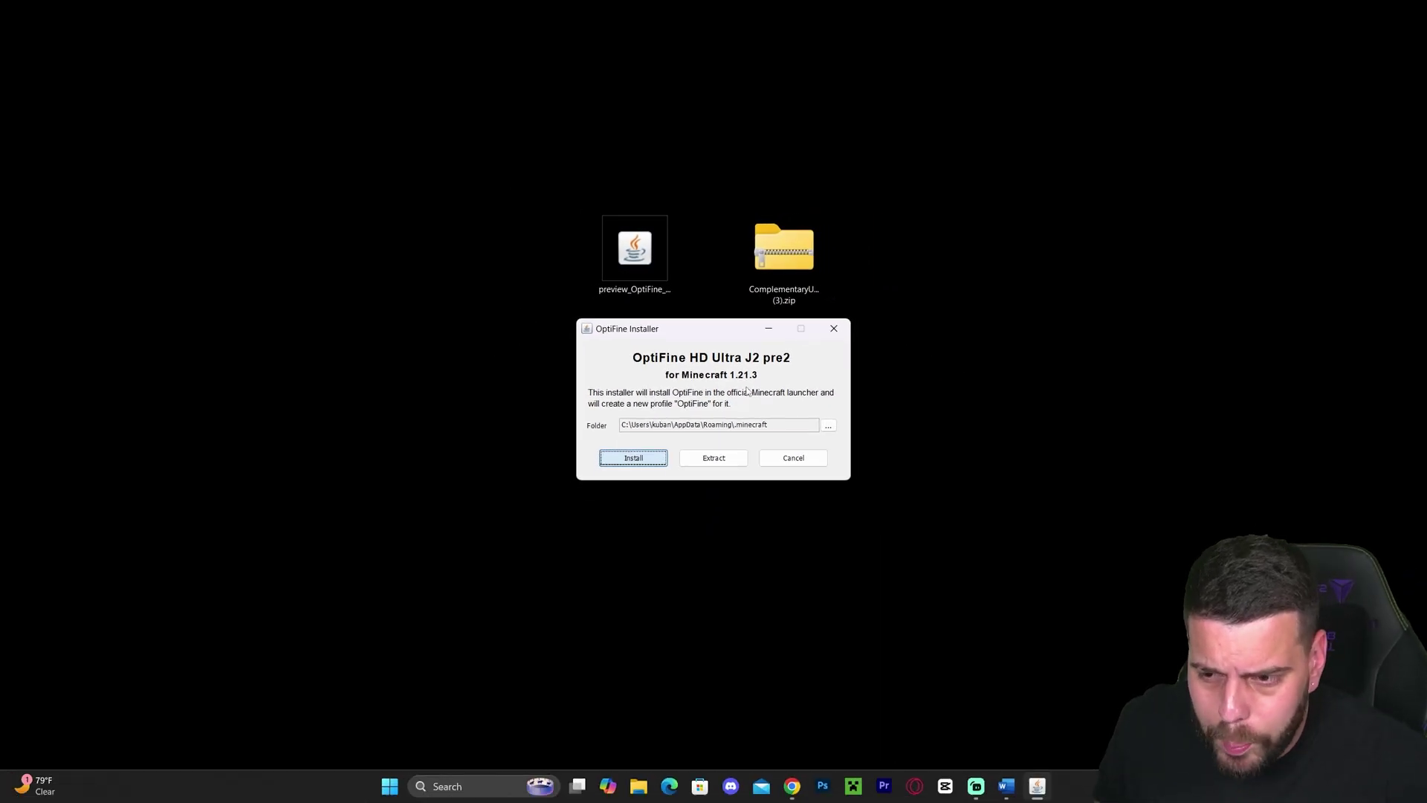
click(791, 786)
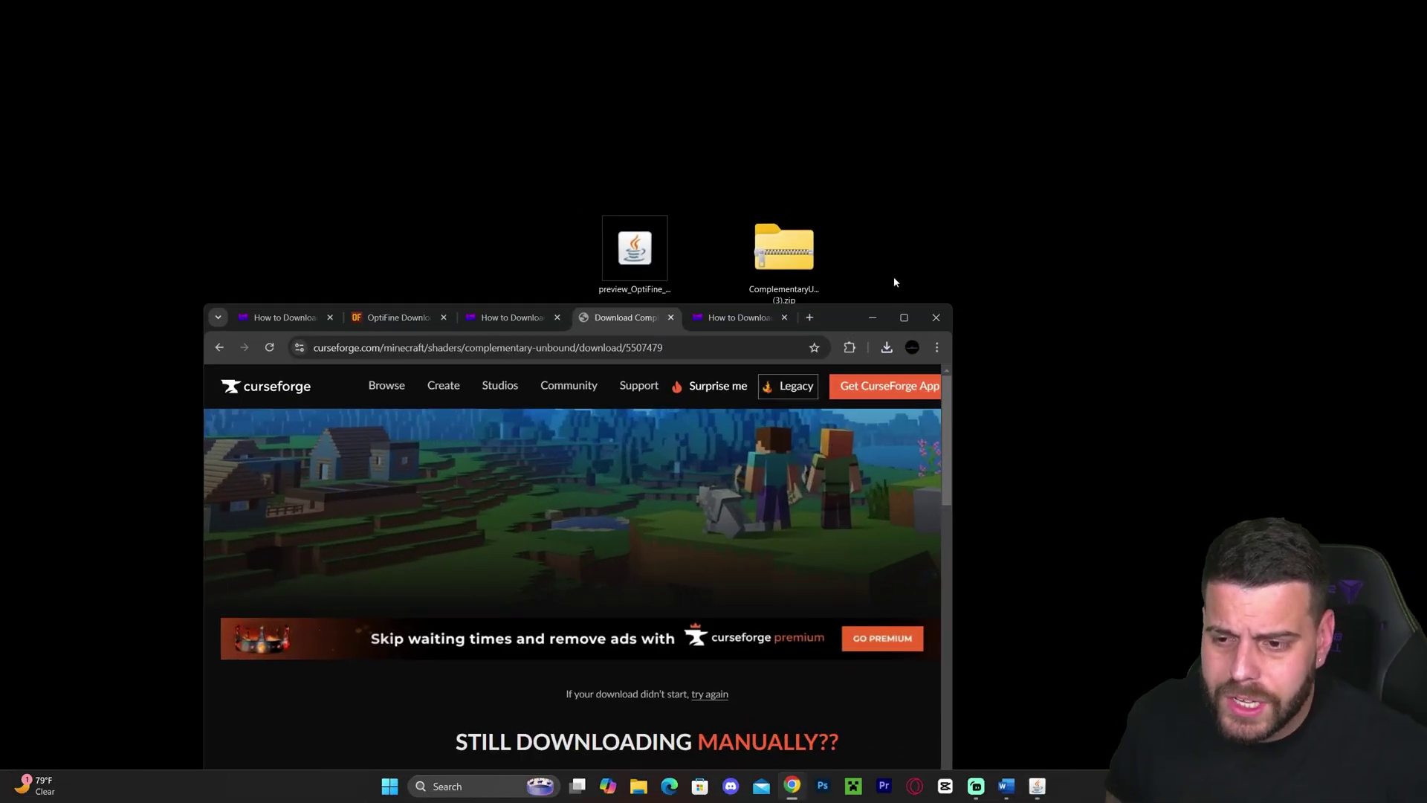
click(904, 320)
click(769, 14)
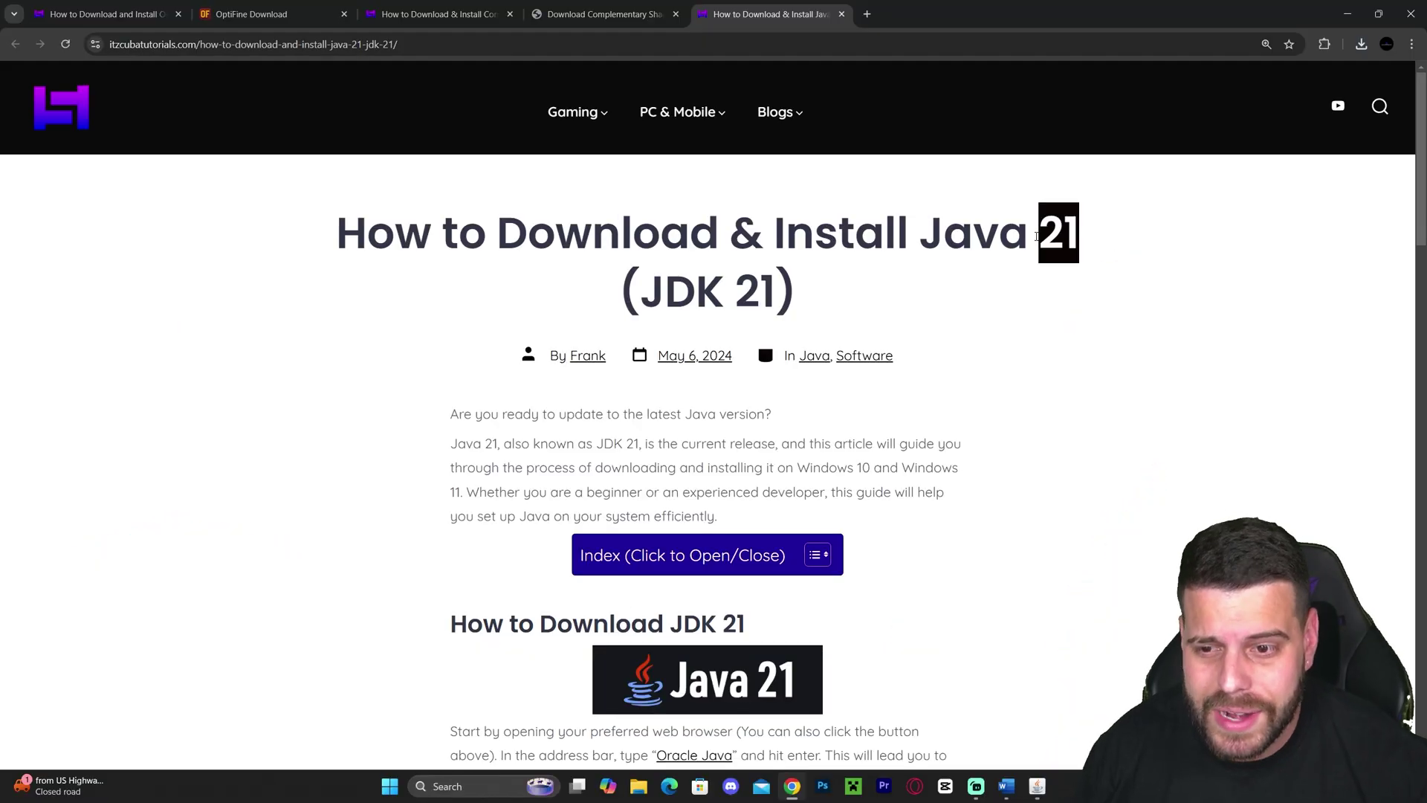
Step: Highlight 'Java 21' in the article title and scroll through the Java 21 install guide
click(1123, 247)
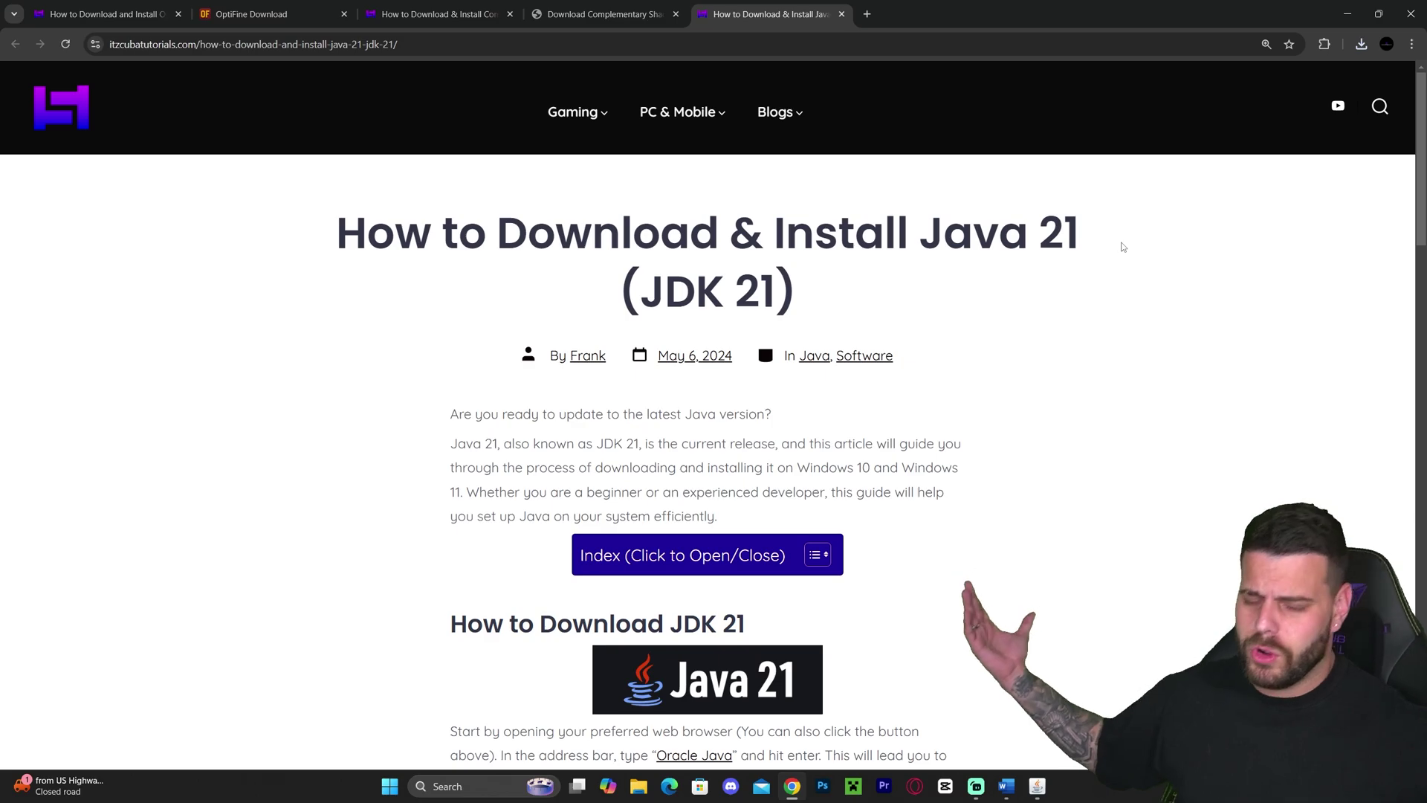
drag(1125, 247, 920, 236)
click(1107, 264)
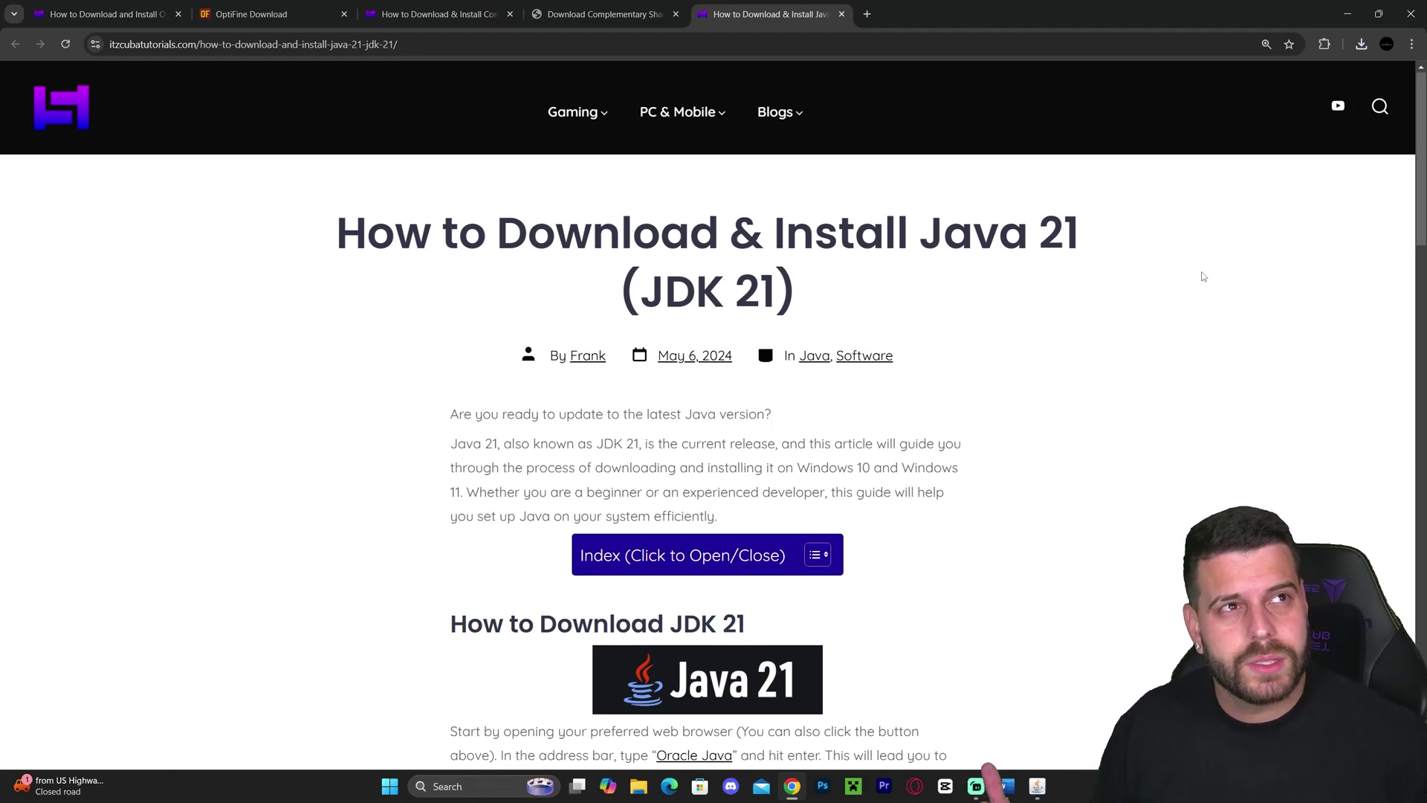
drag(987, 236, 974, 236)
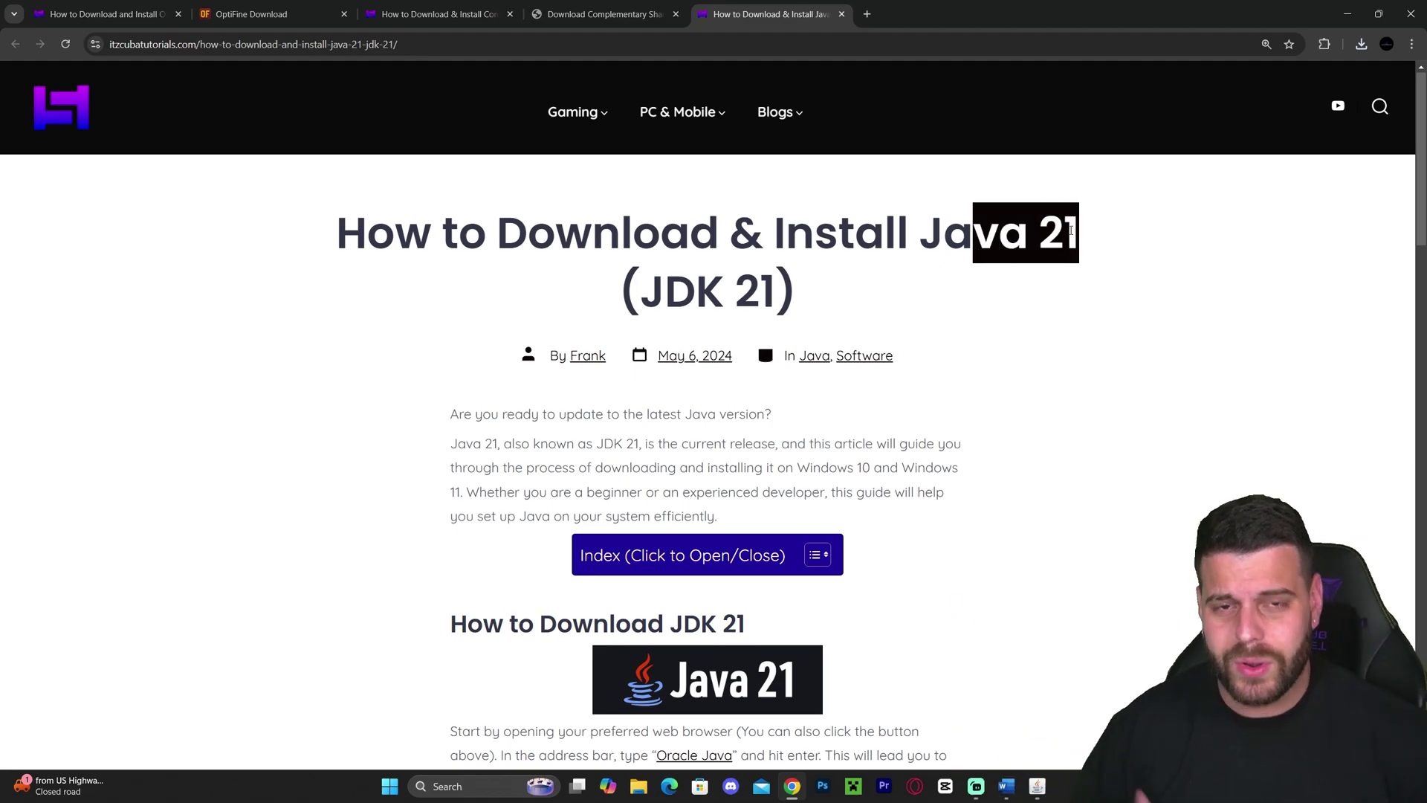
scroll(974, 255, down, 12)
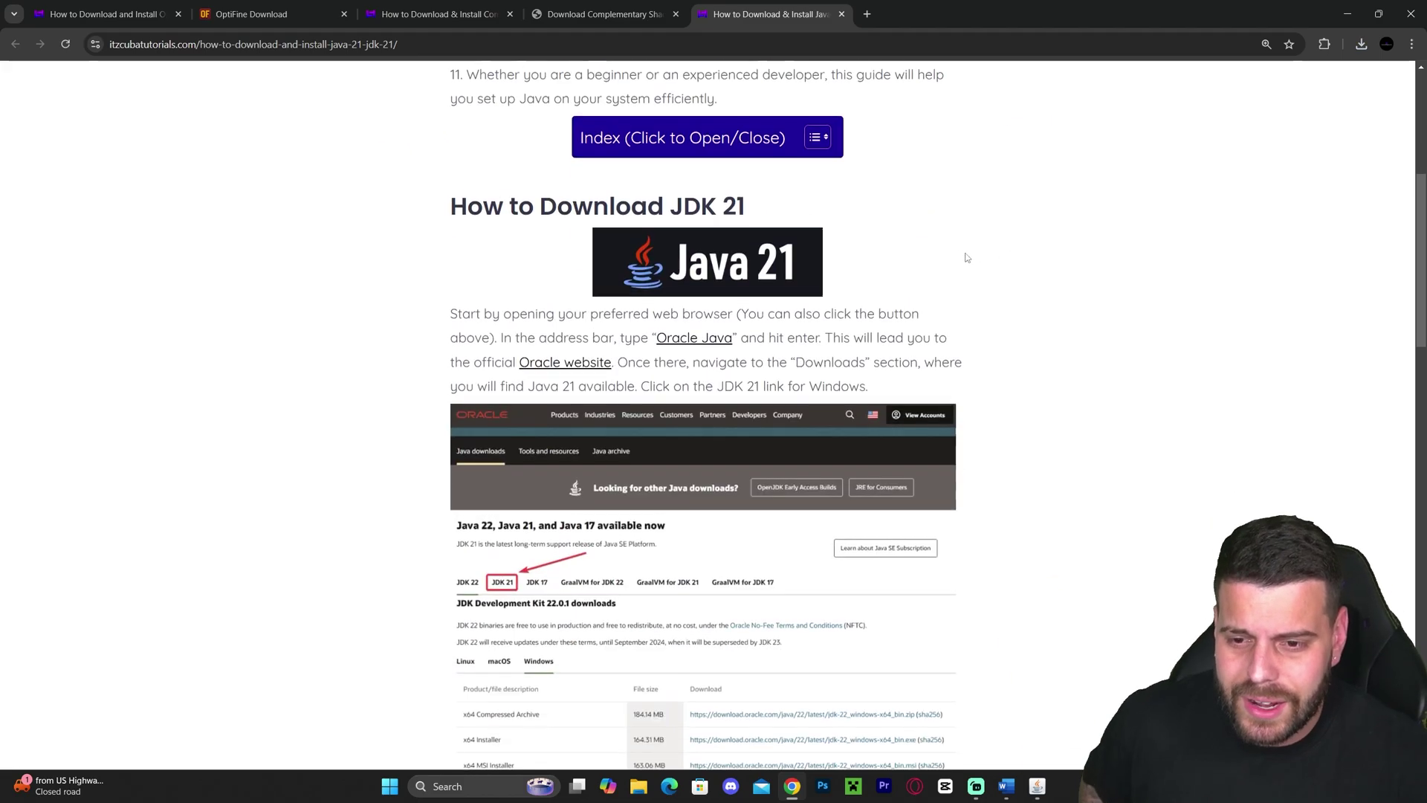
scroll(762, 297, up, 4)
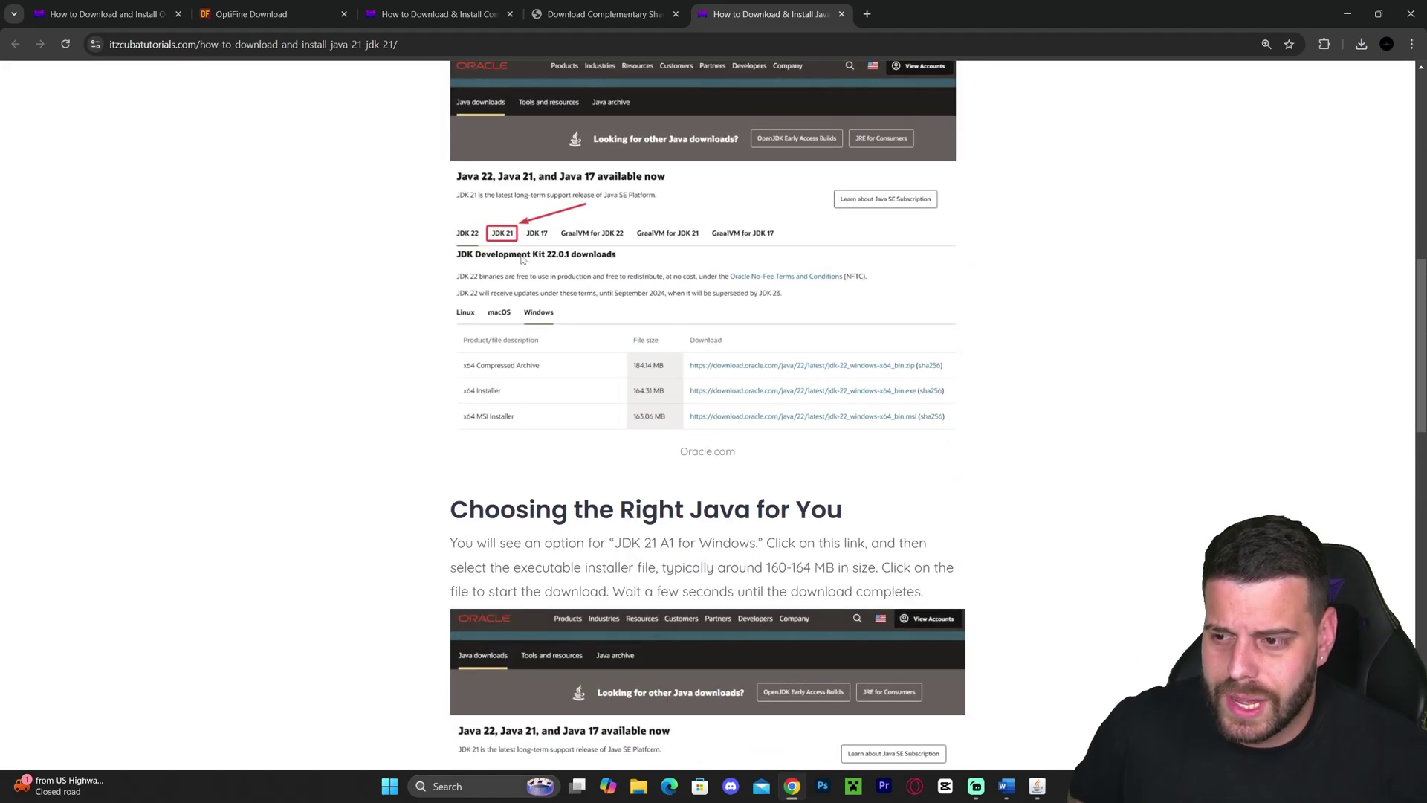
scroll(563, 265, down, 13)
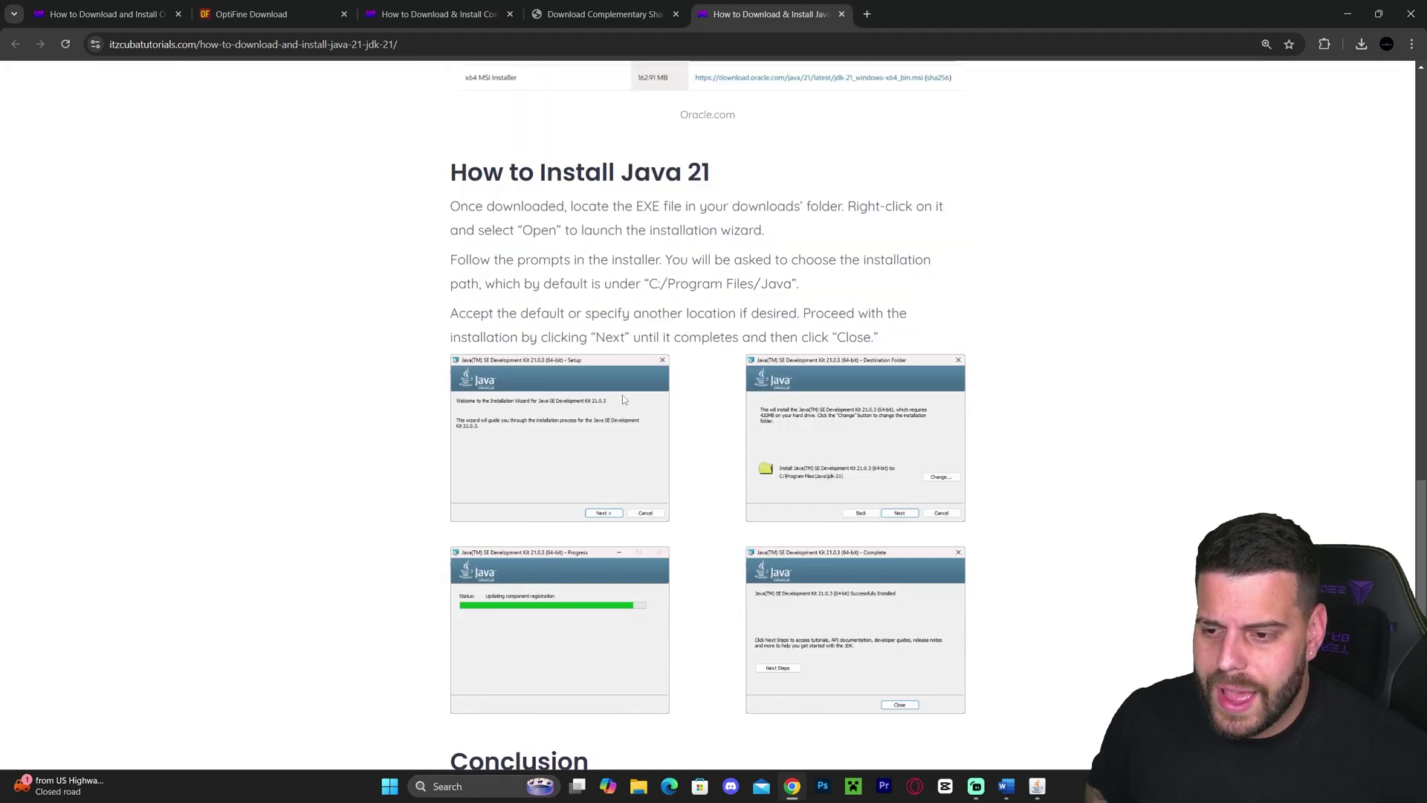
scroll(947, 500, down, 4)
scroll(1213, 310, up, 8)
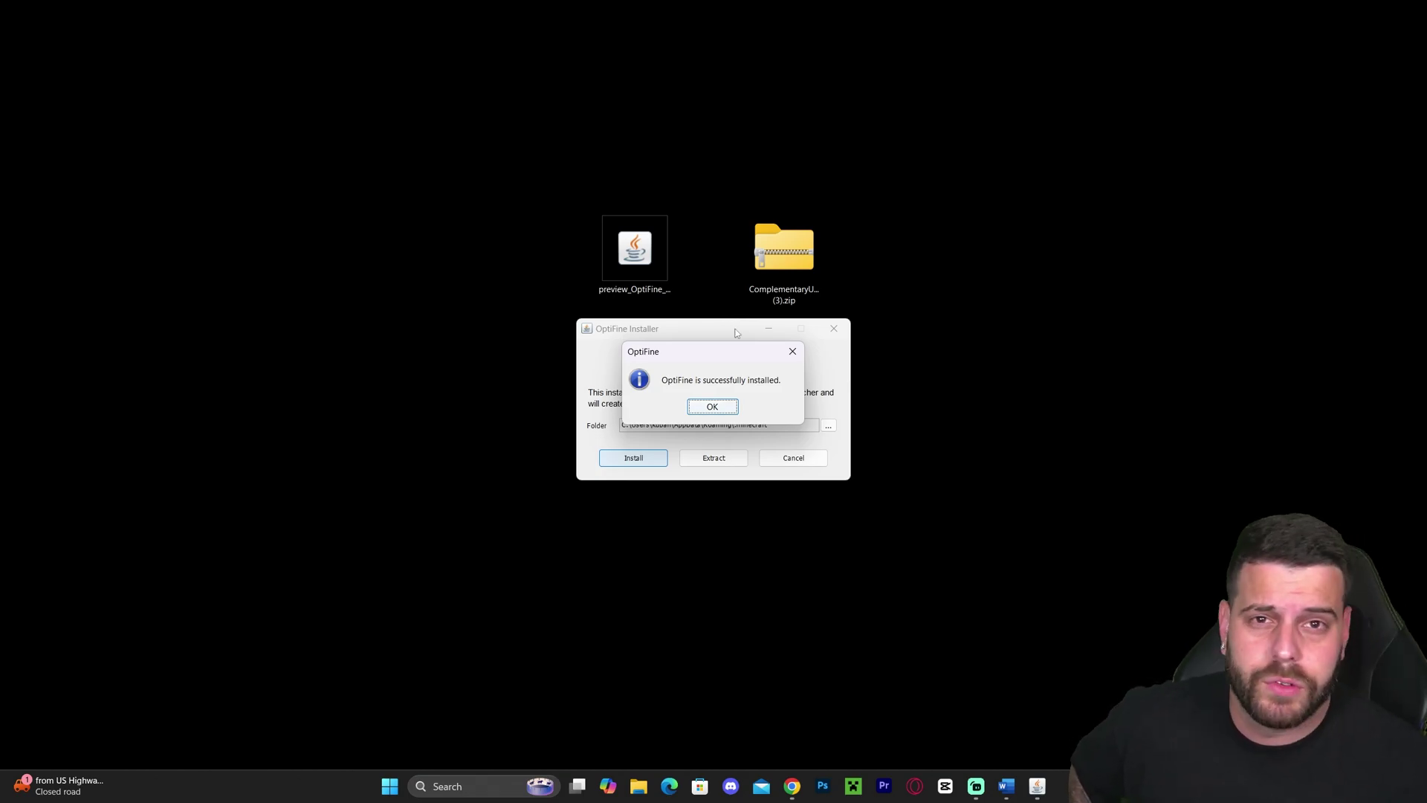
Step: Dismiss OptiFine's success message and delete the installer jar from the desktop
click(702, 408)
click(634, 249)
key(Delete)
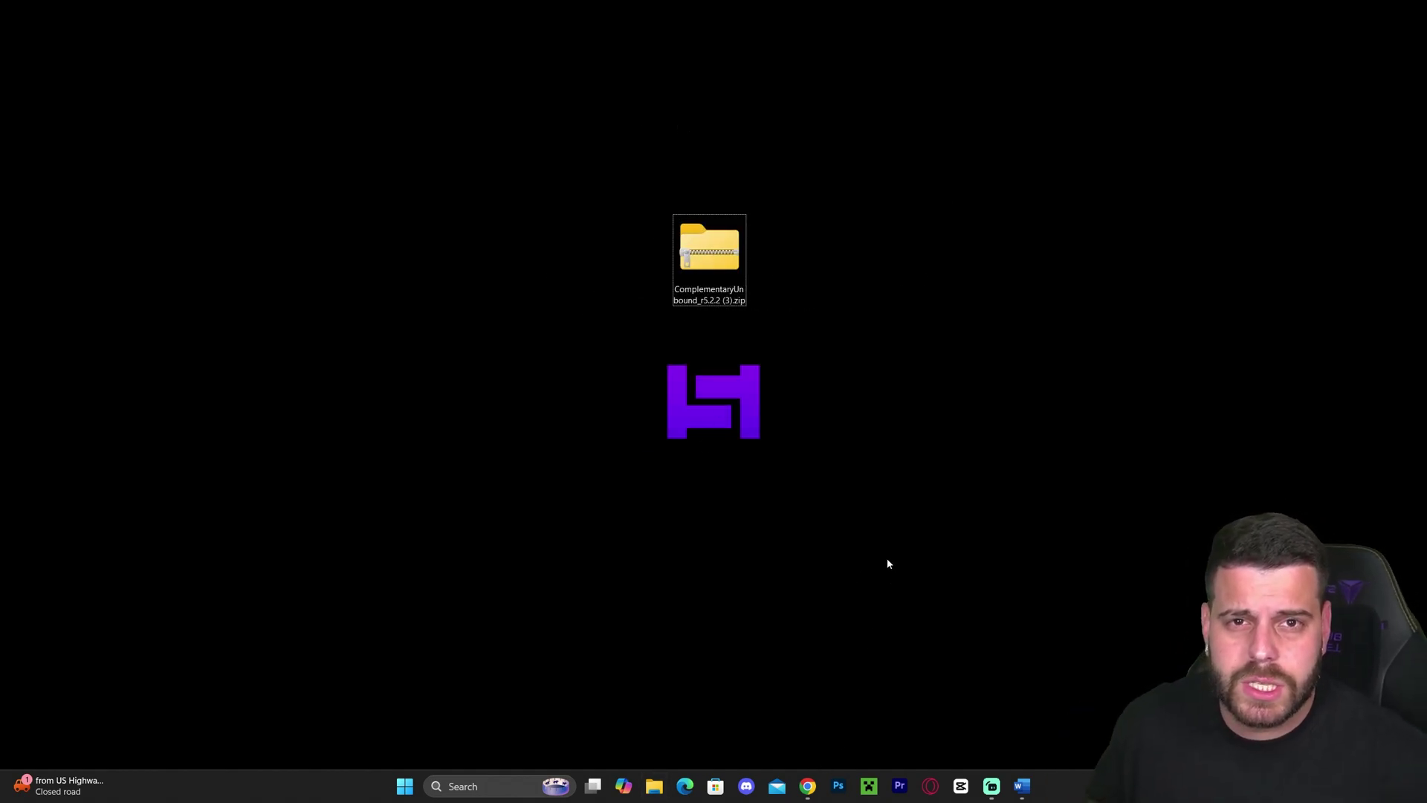
Step: Play the OptiFine 1.21.3 profile in Minecraft Launcher and accept the modified-installation warning
click(869, 786)
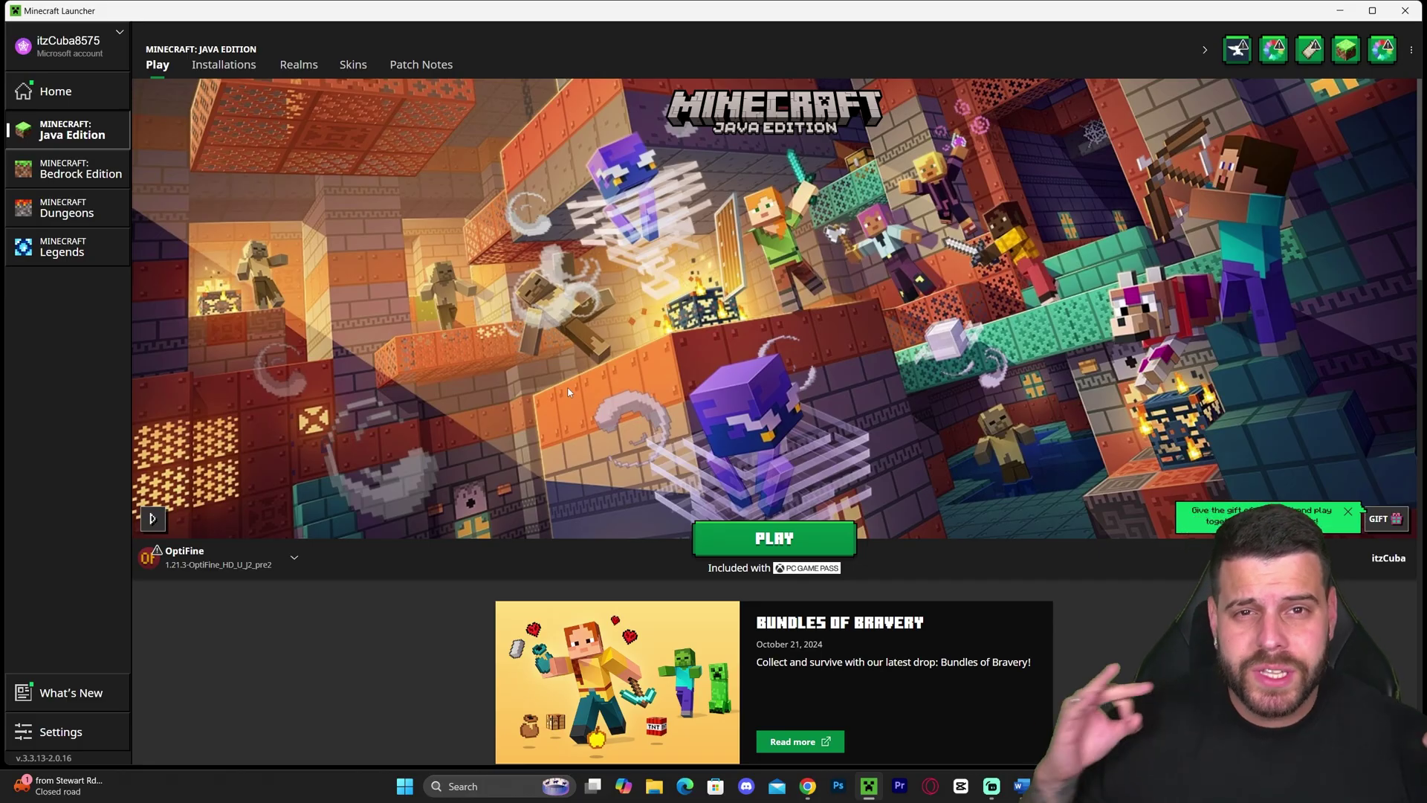
mouse_move(229, 570)
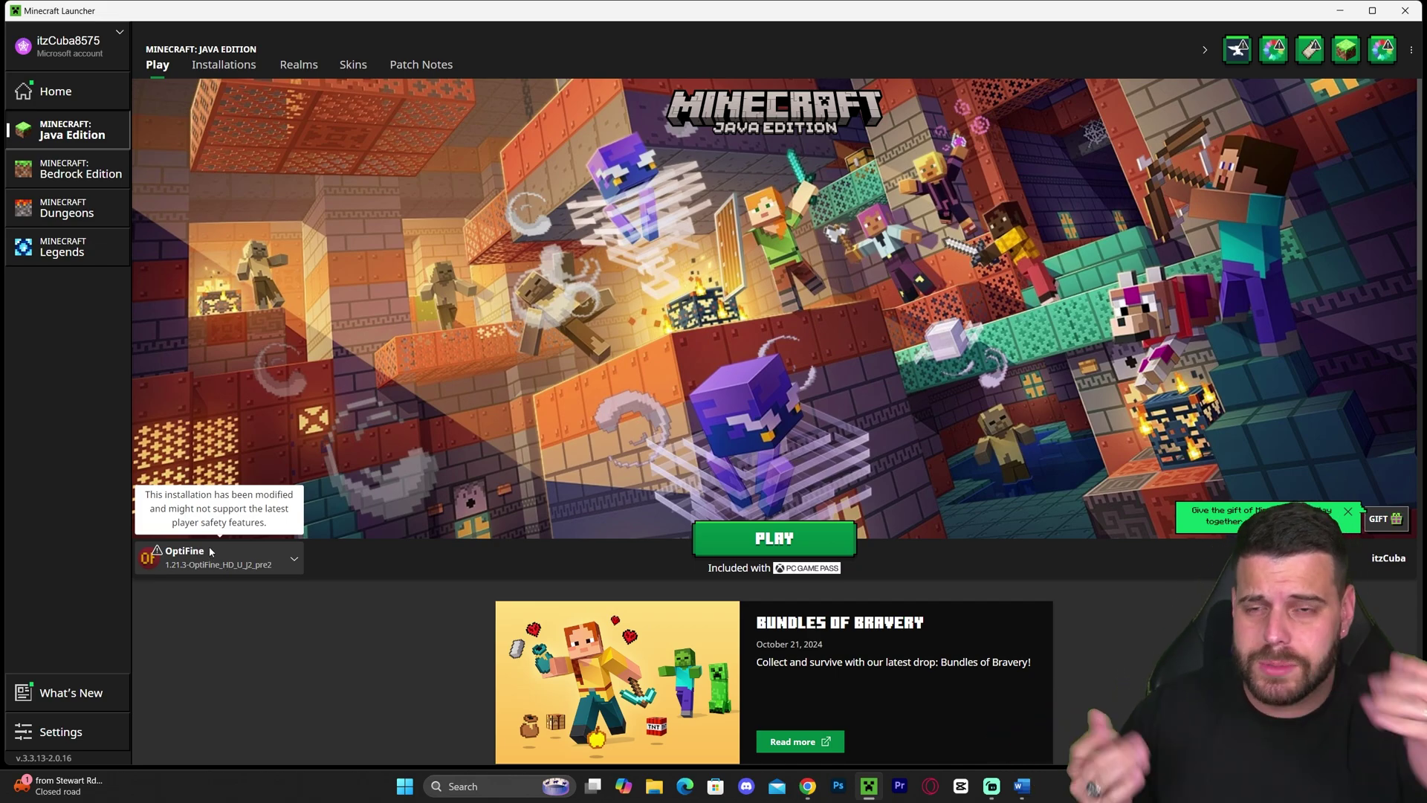
click(774, 538)
click(684, 422)
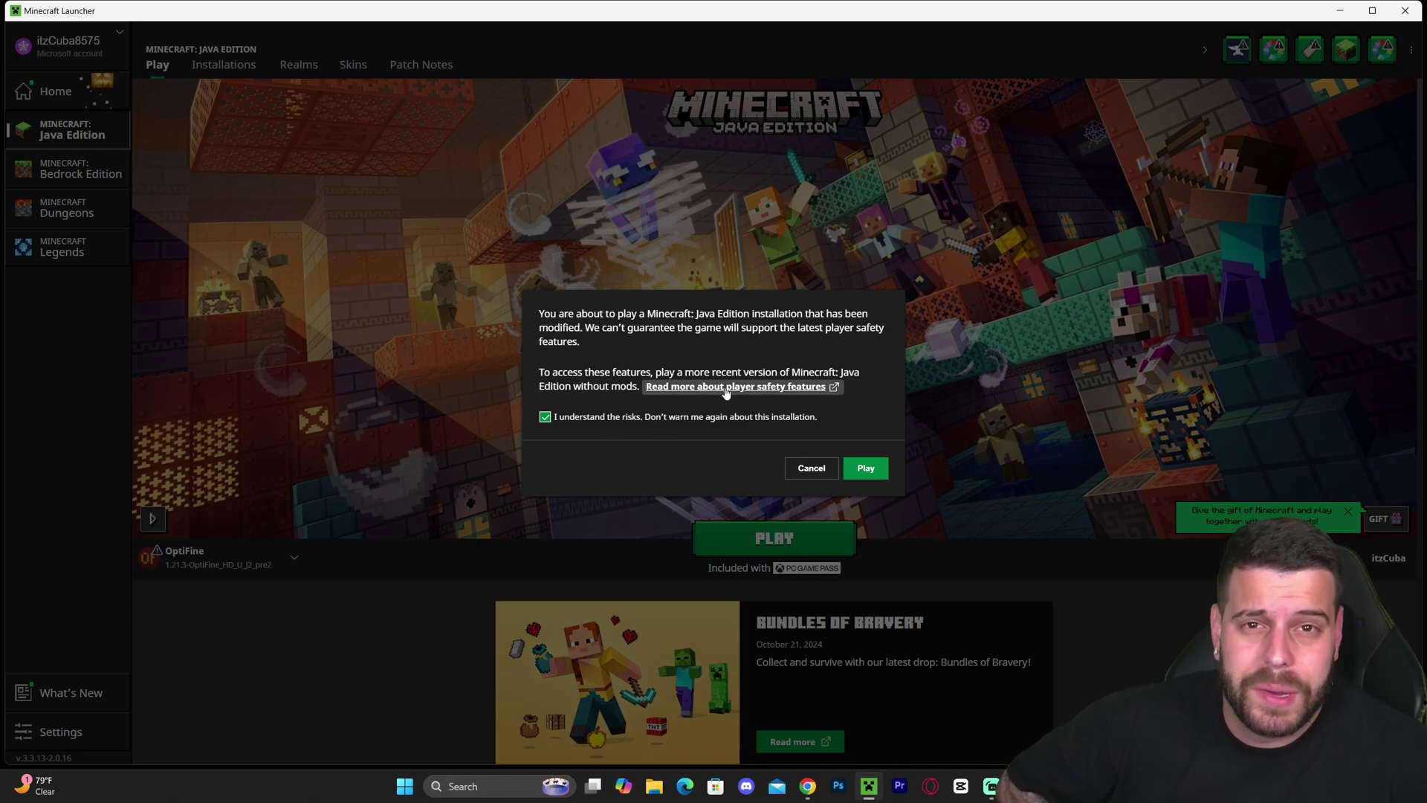
Step: Launch the OptiFine installation, confirm Video Settings exist, and load the first singleplayer world
click(871, 469)
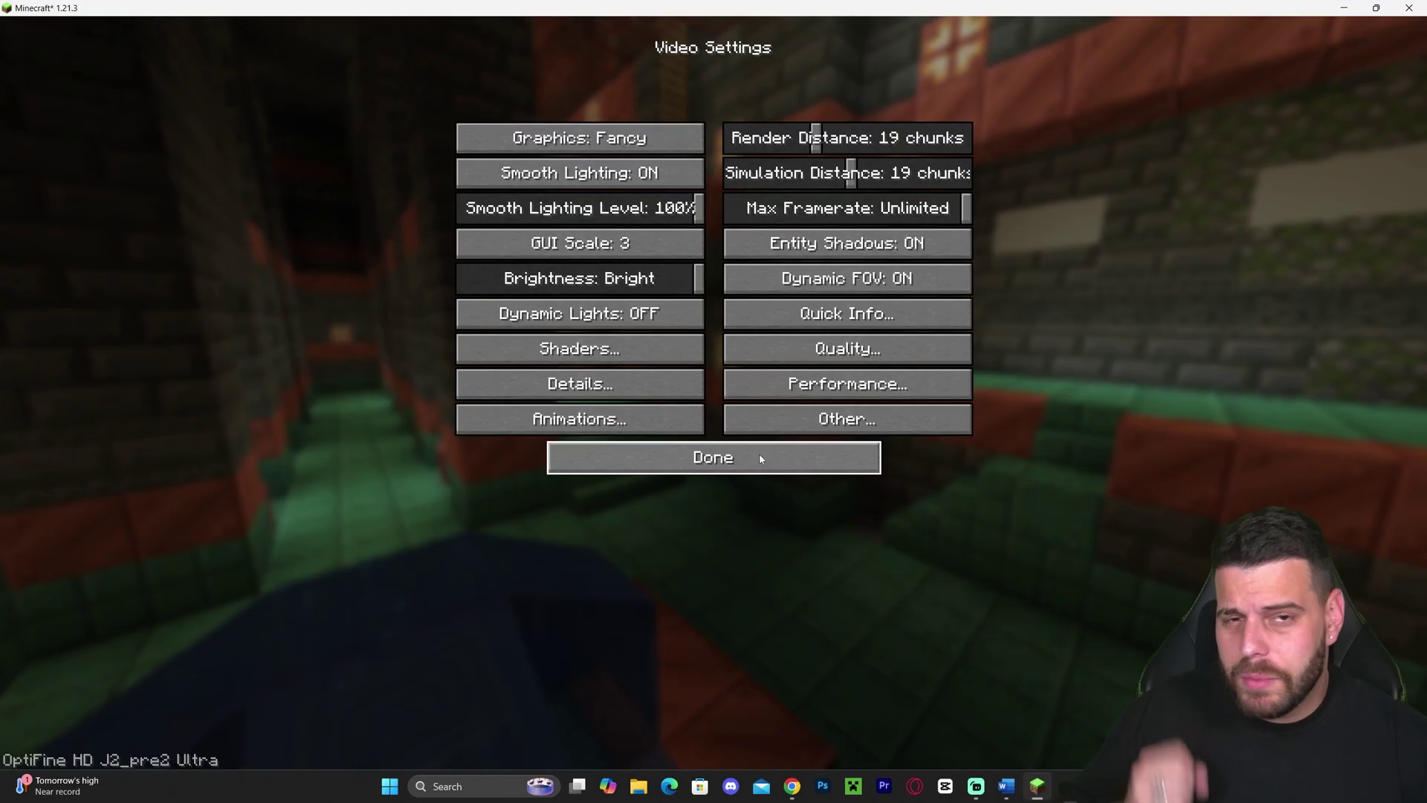
click(748, 457)
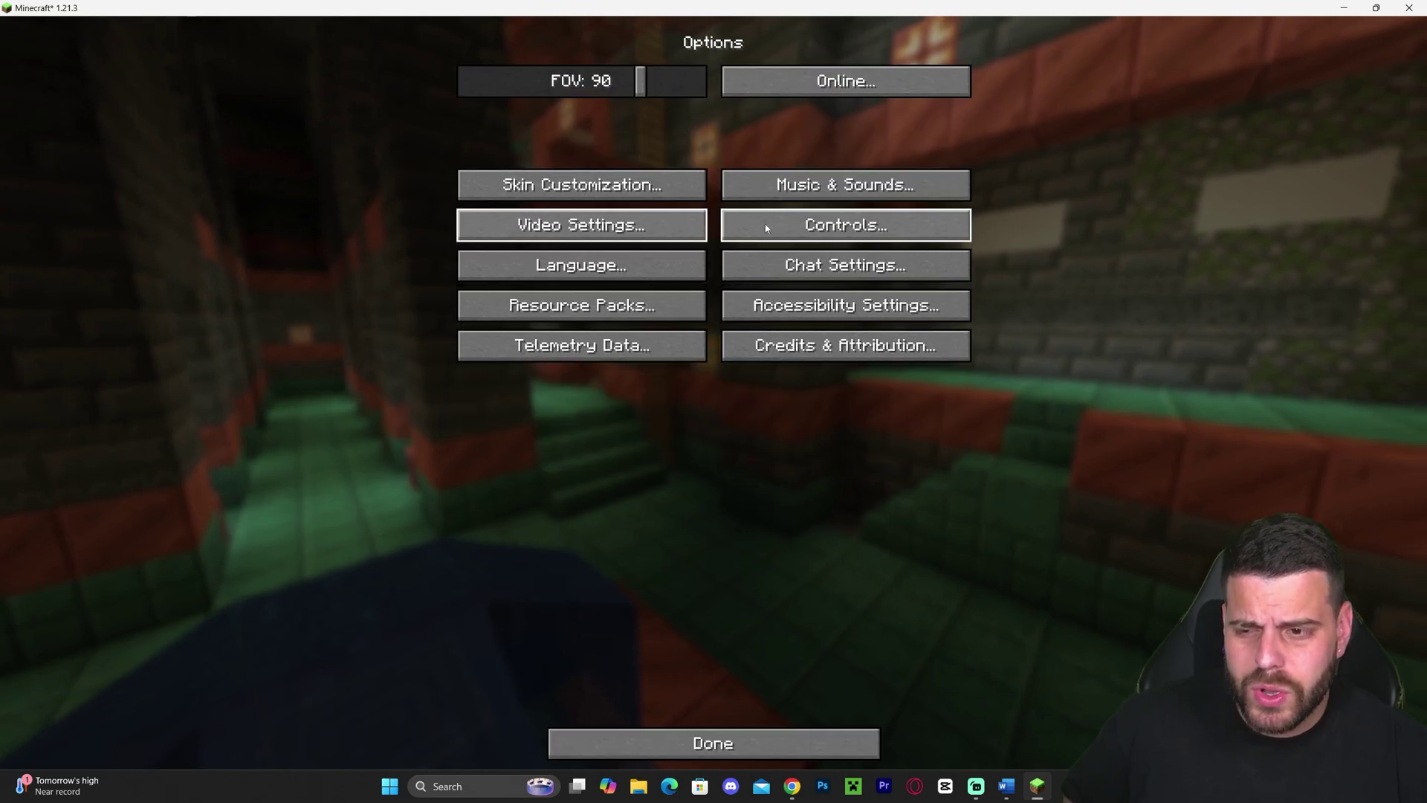
click(833, 743)
click(805, 298)
click(530, 141)
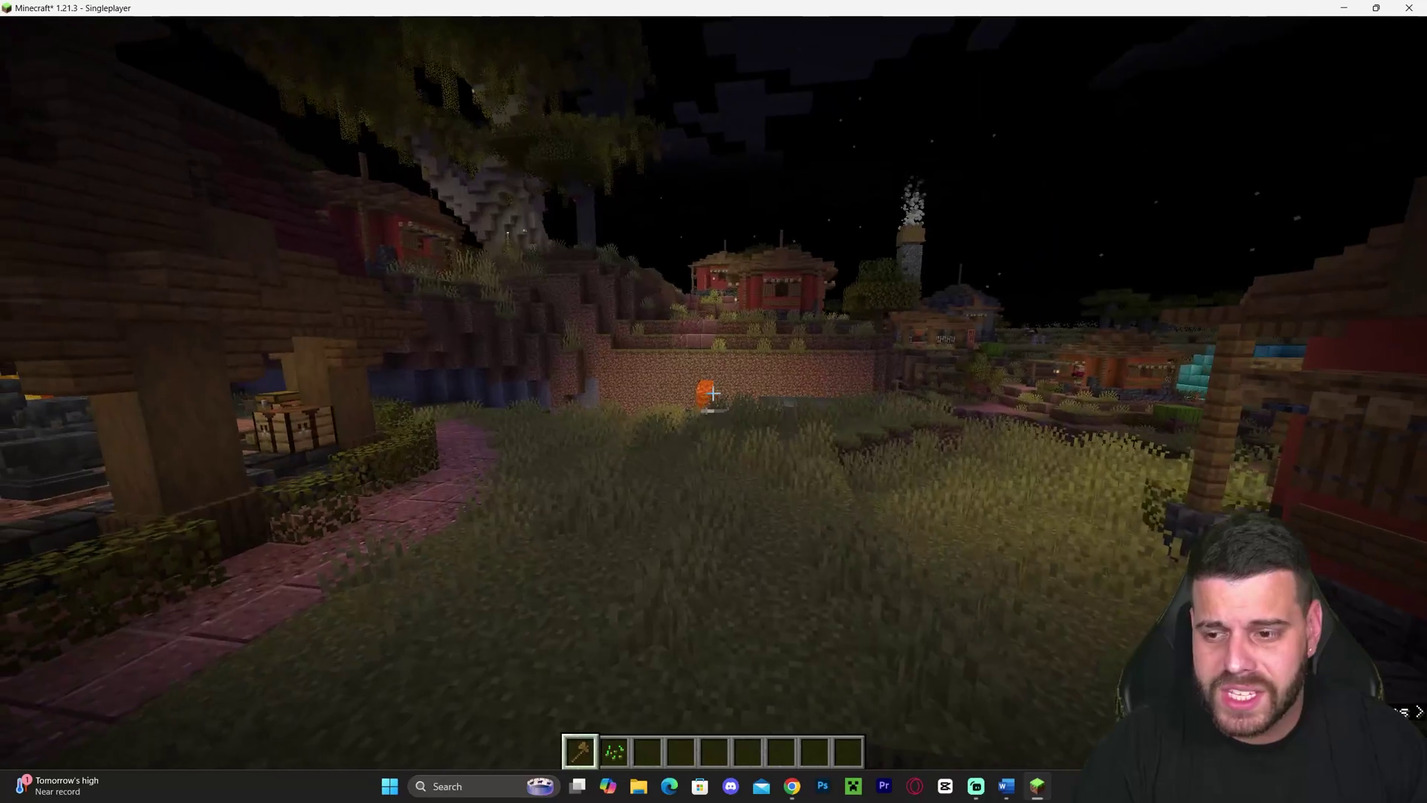
Step: Look toward the village, then pause and go to Options > Video Settings > Shaders
click(713, 392)
key(Escape)
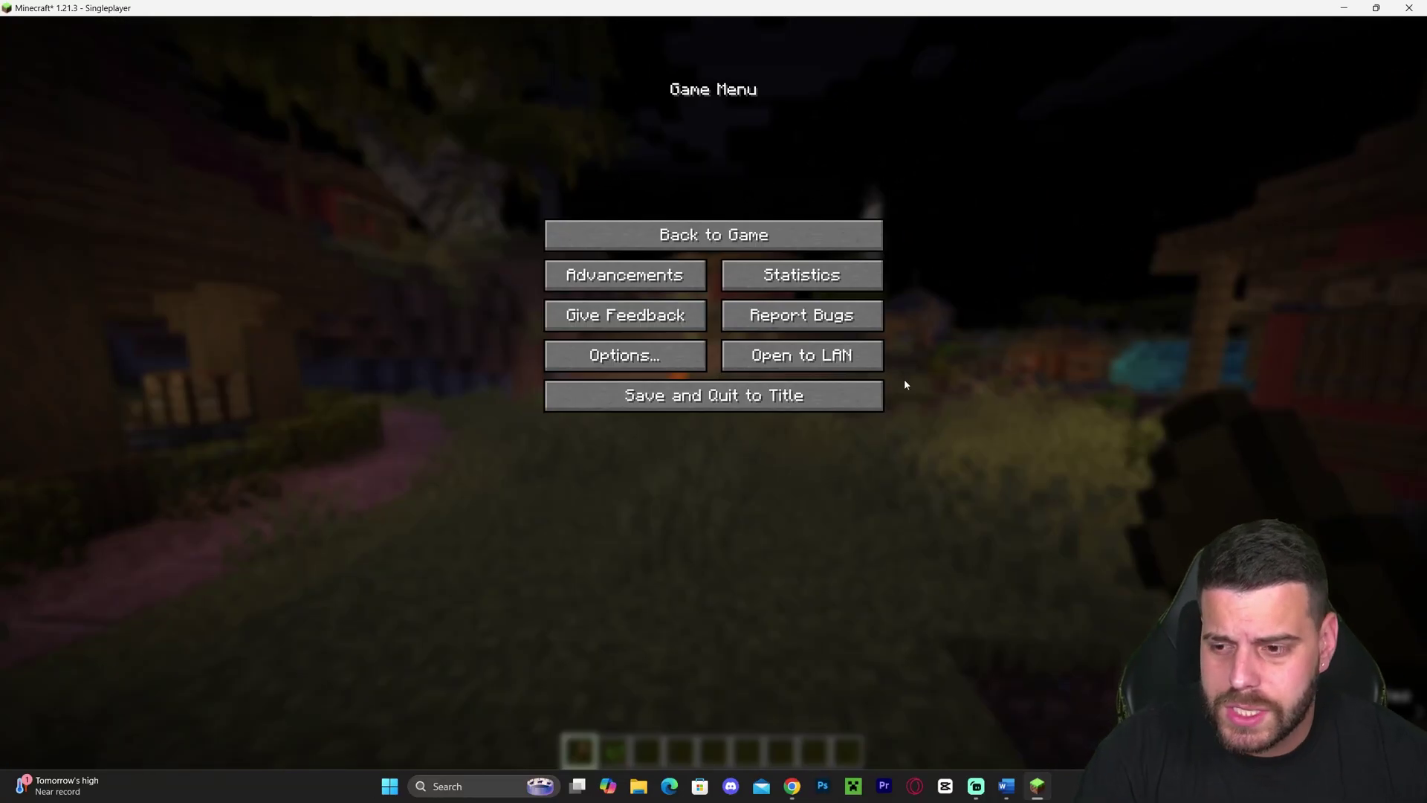
click(654, 355)
click(652, 233)
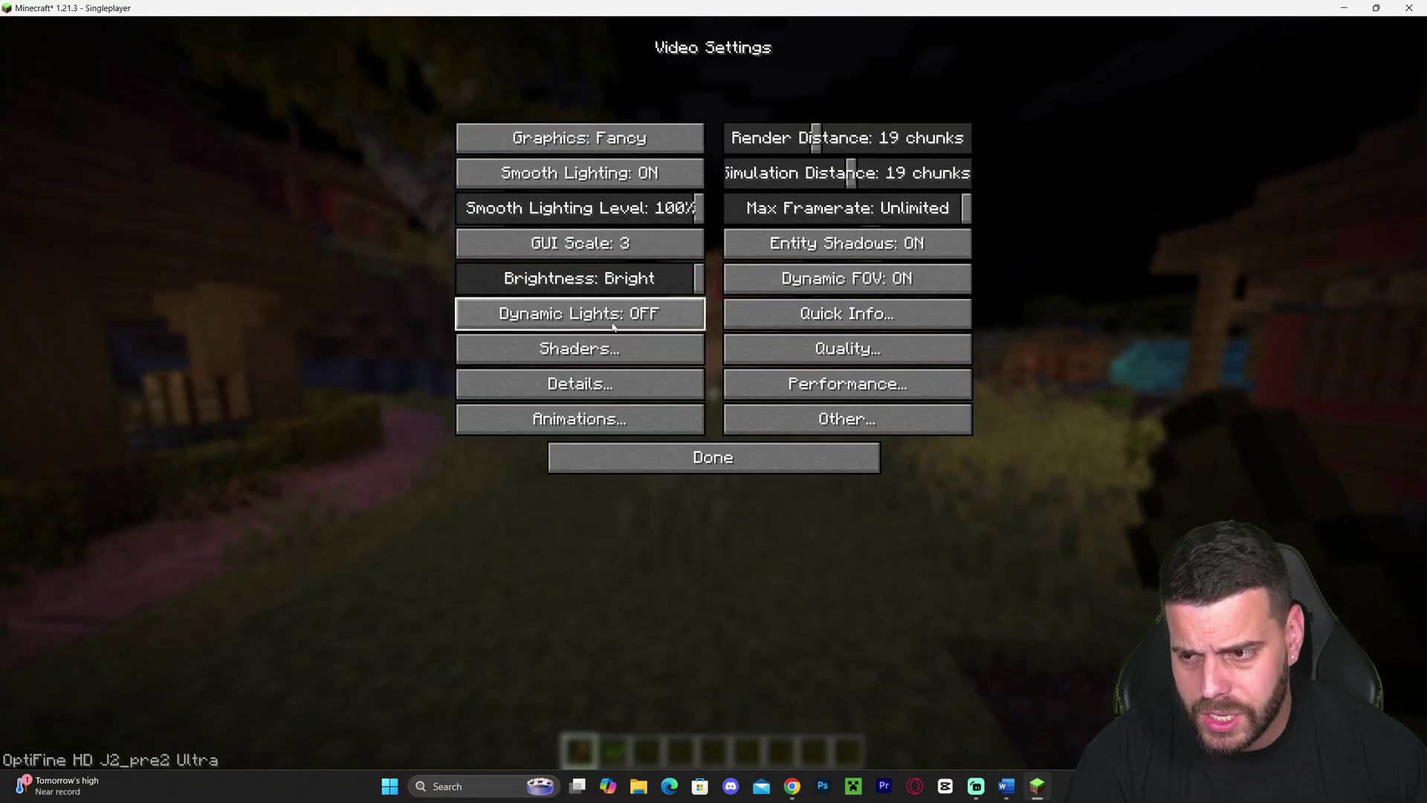
click(644, 348)
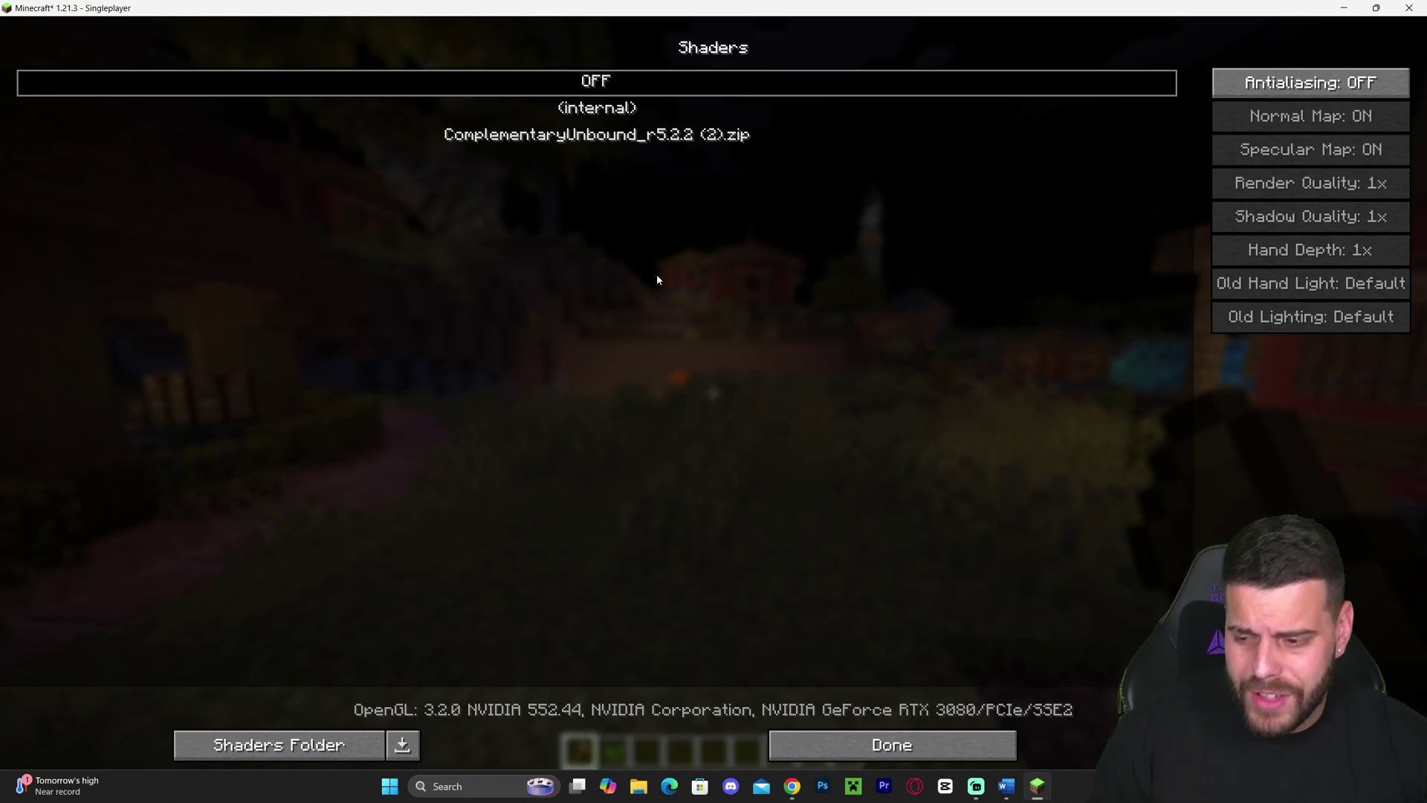
Step: Move ComplementaryUnbound_r5.2.2 (3).zip from the desktop into shaderpacks, then return to Minecraft
click(1344, 7)
drag(903, 198, 653, 302)
drag(709, 253, 729, 586)
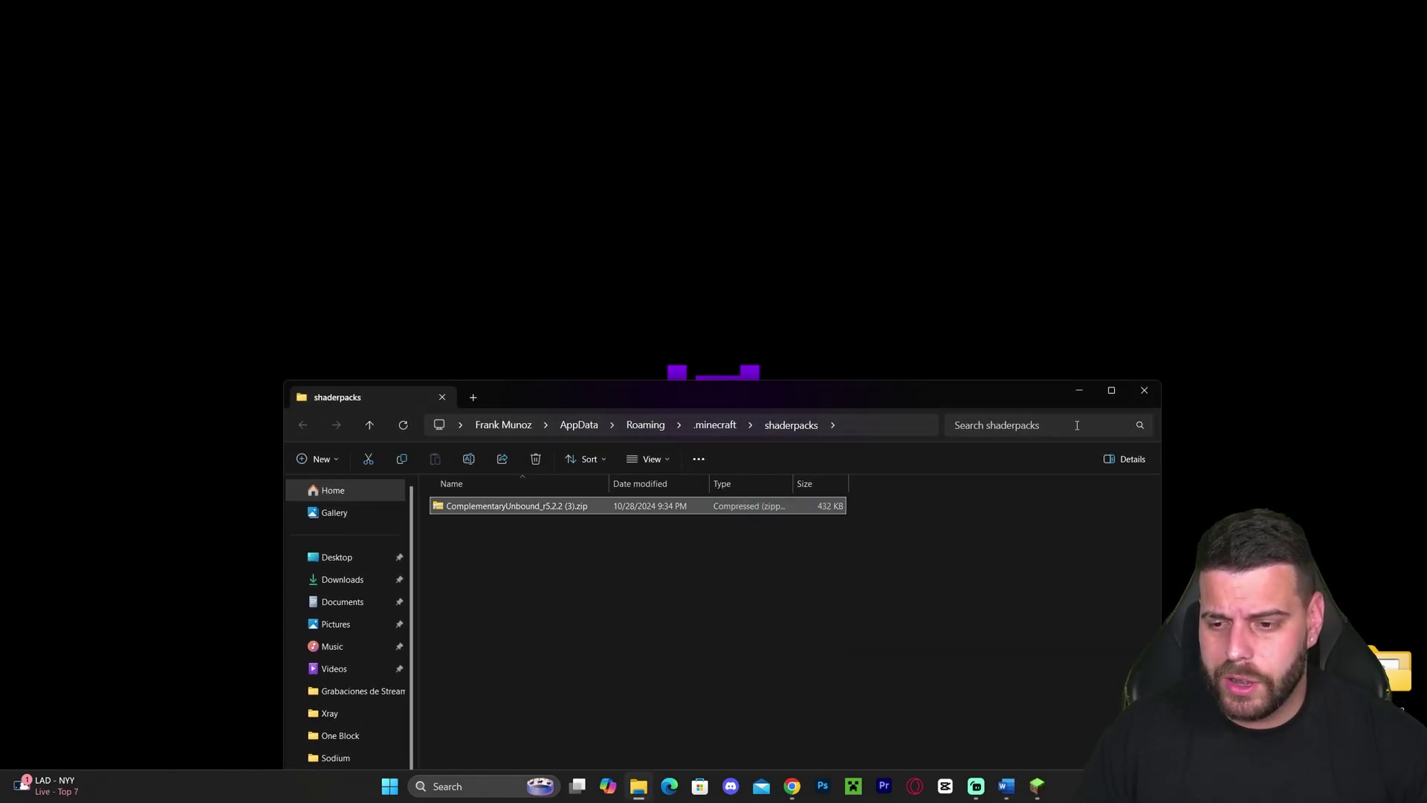
click(1137, 400)
click(1036, 785)
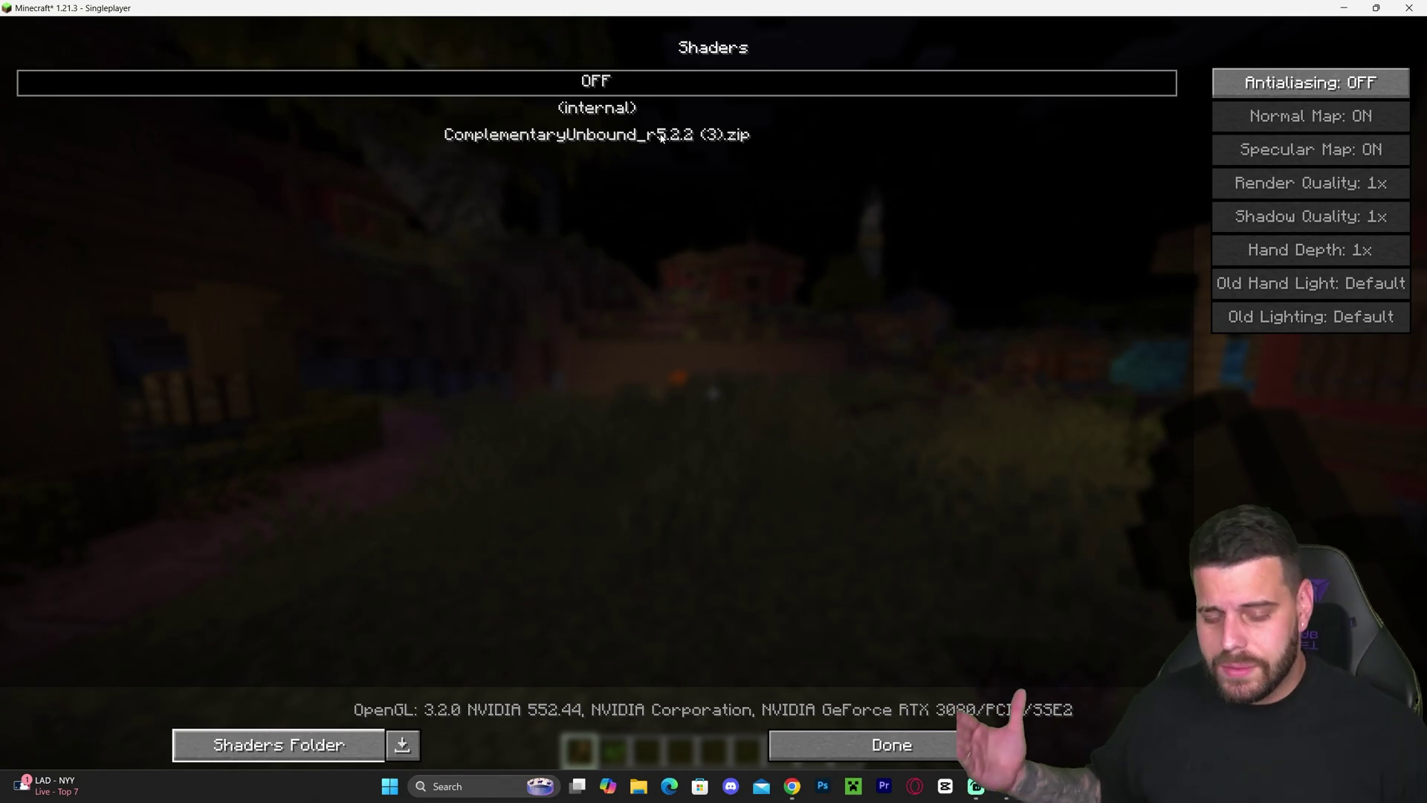
Step: Select ComplementaryUnbound_r5.2.2 (3).zip as the shader pack and resume play in the night village
click(661, 137)
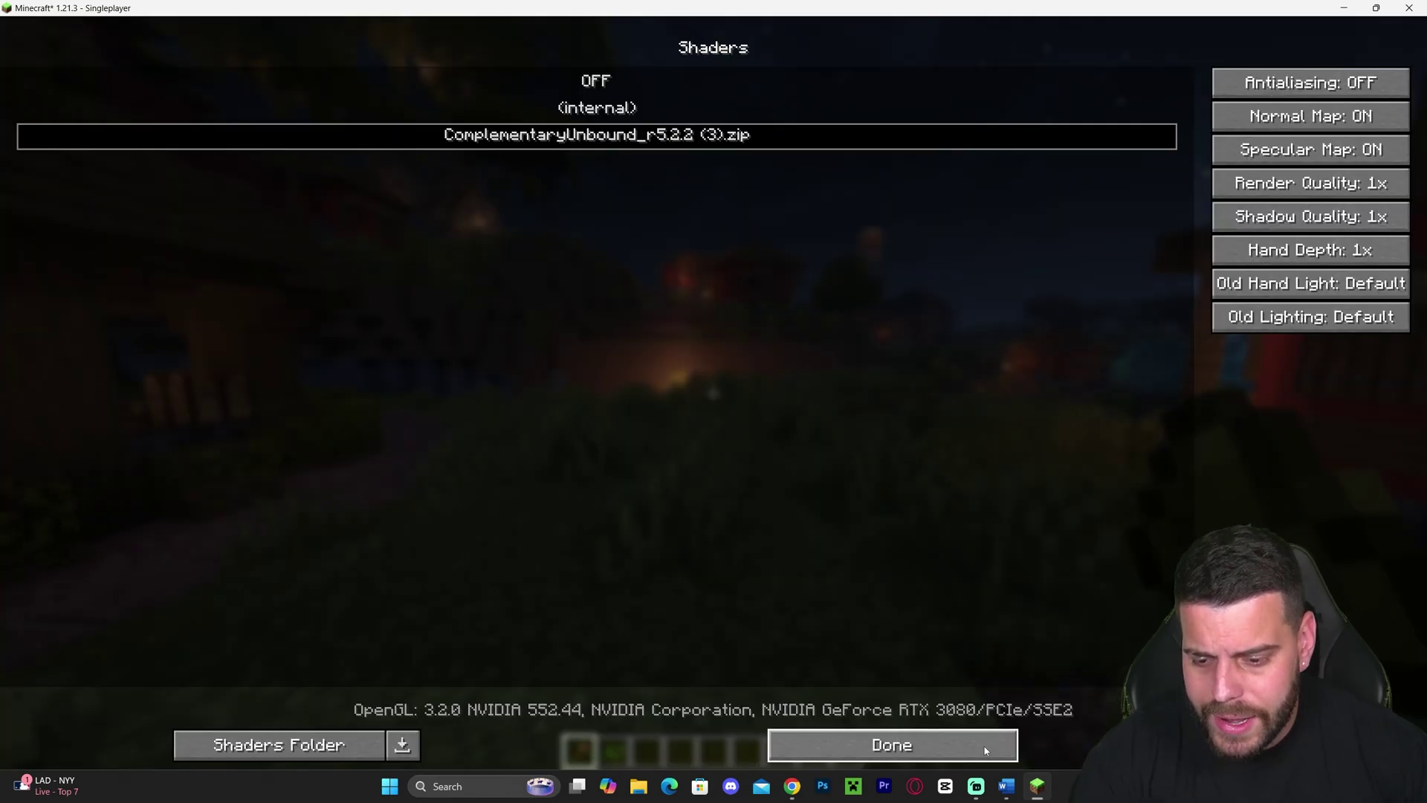
click(949, 739)
click(794, 459)
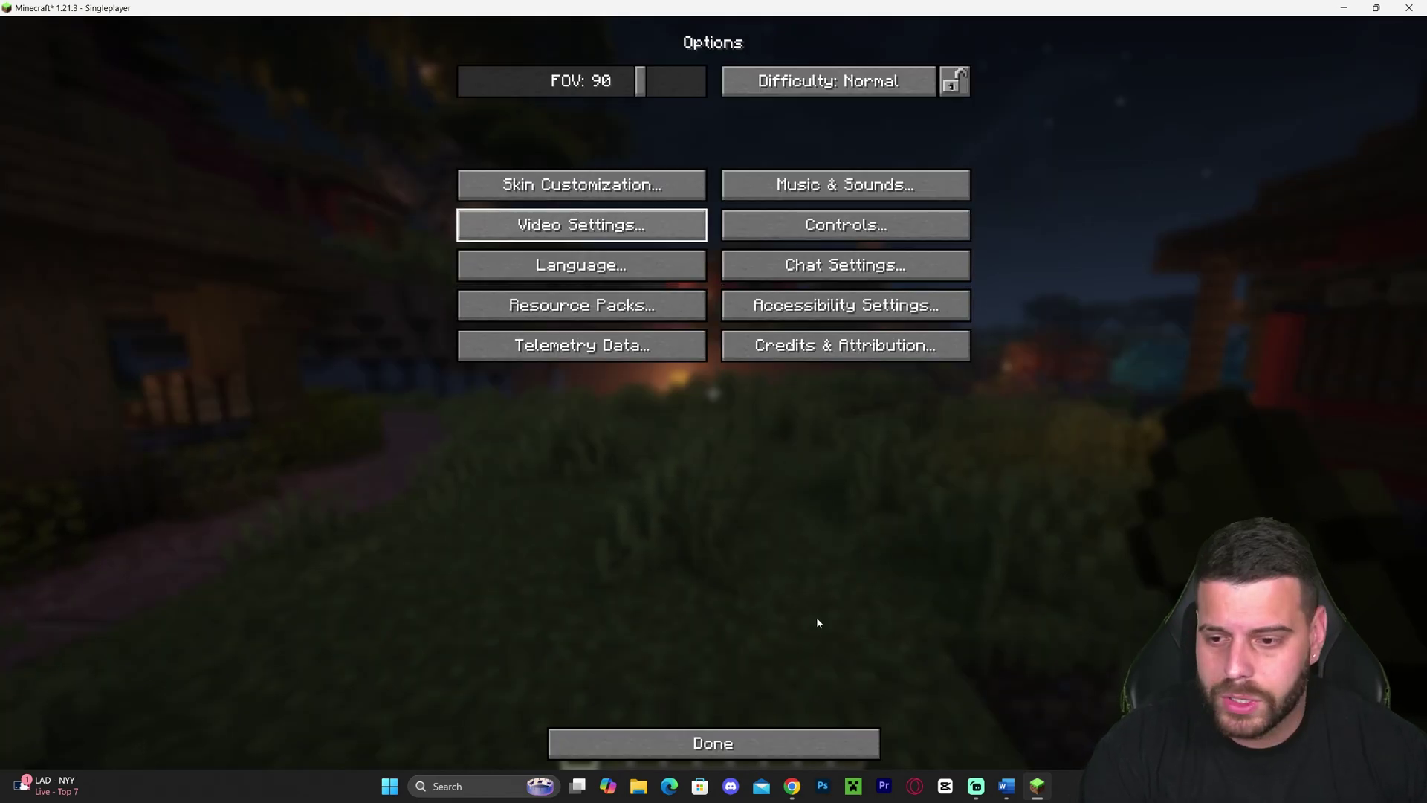
click(815, 744)
key(Escape)
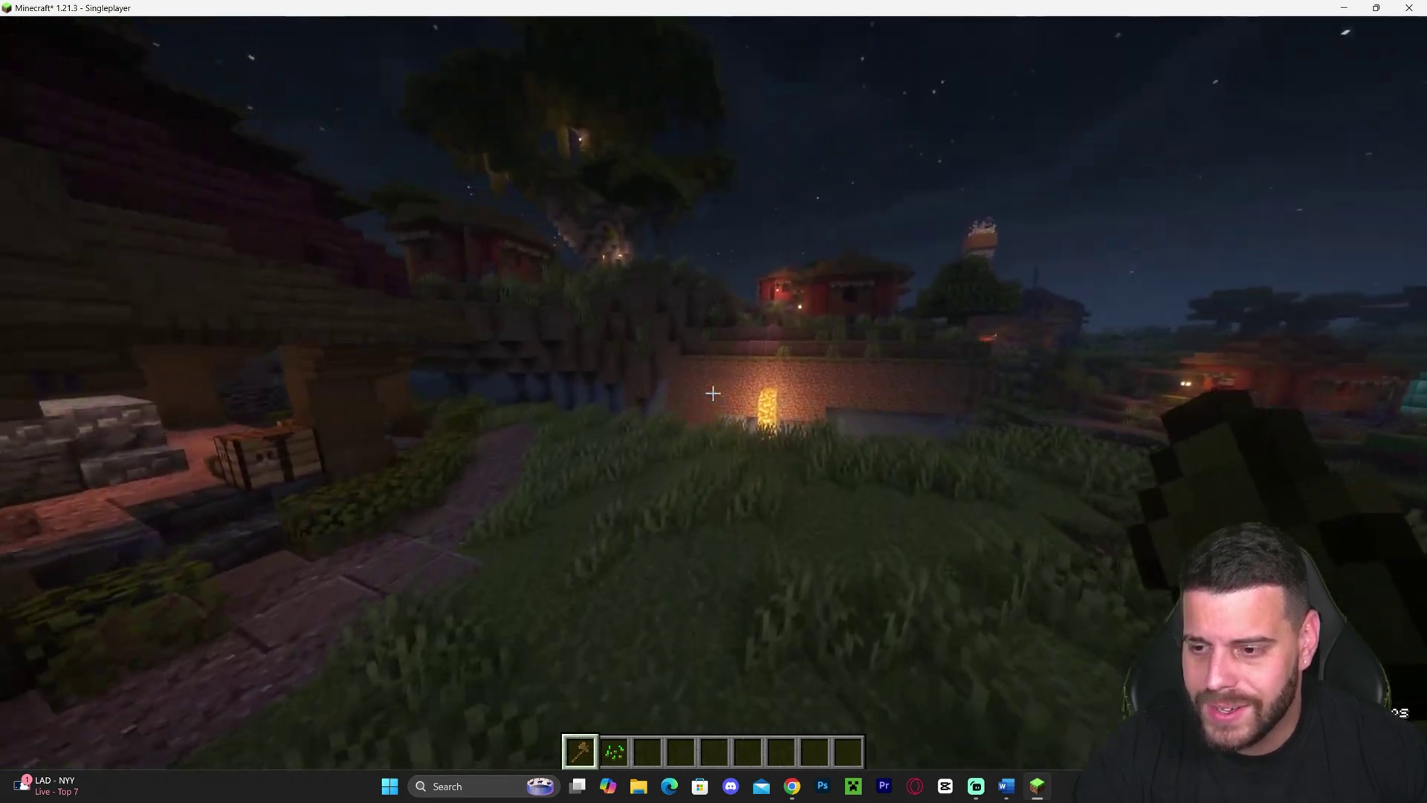